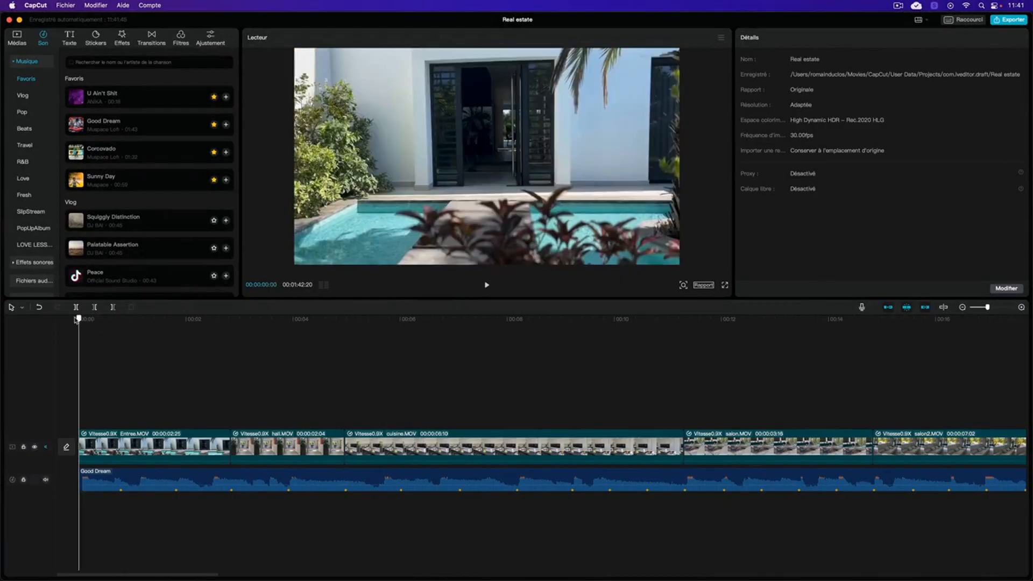
Step: Play the opening clips with the Good Dream music and raise the system volume
key(space)
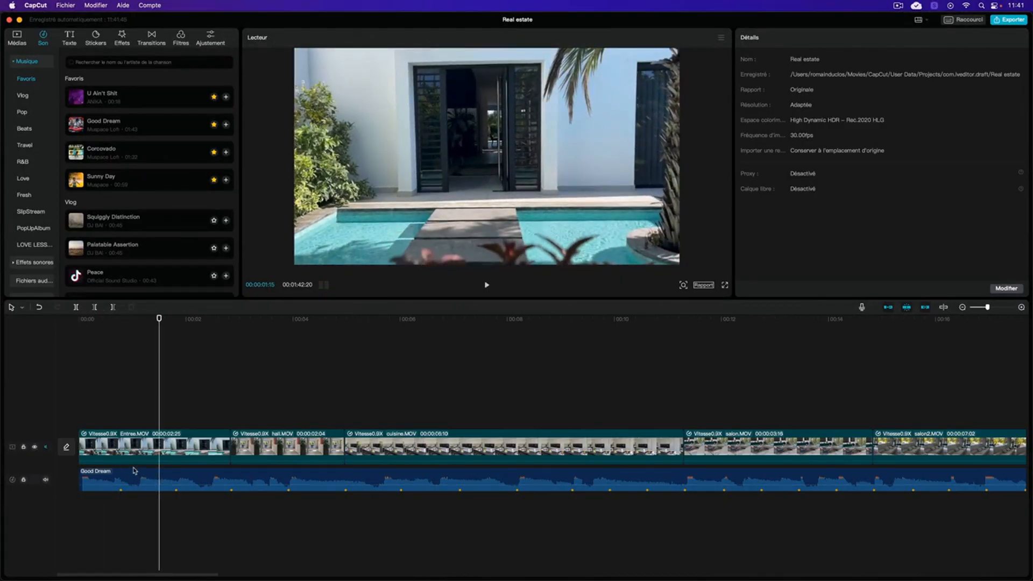
key(XF86AudioRaiseVolume)
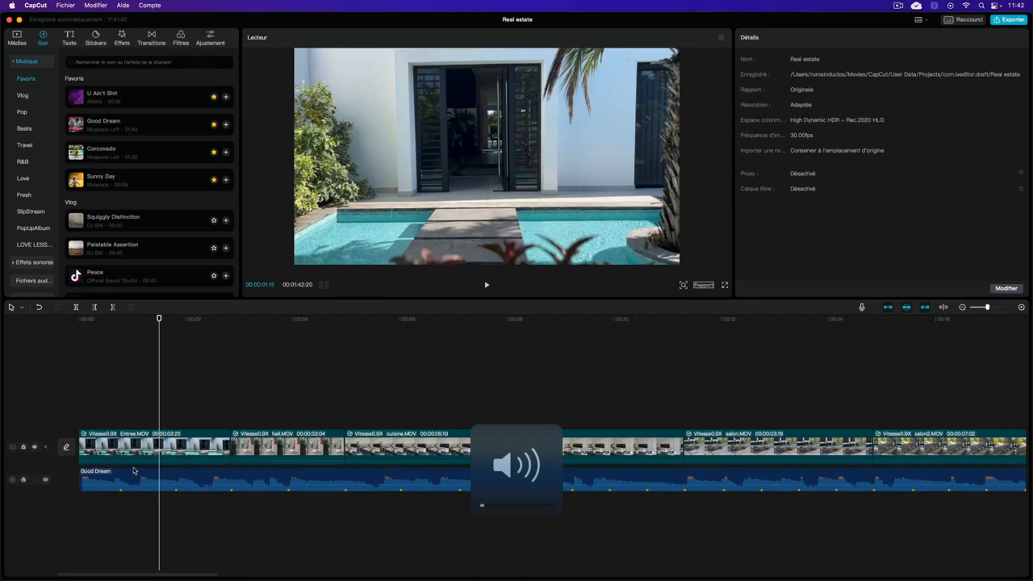
key(space)
key(space)
key(XF86AudioRaiseVolume)
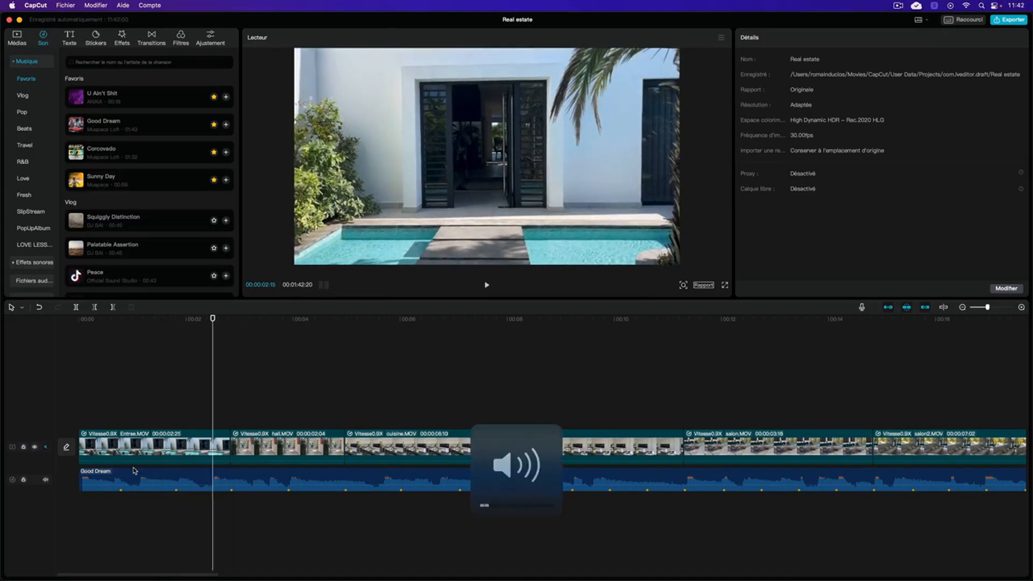
key(space)
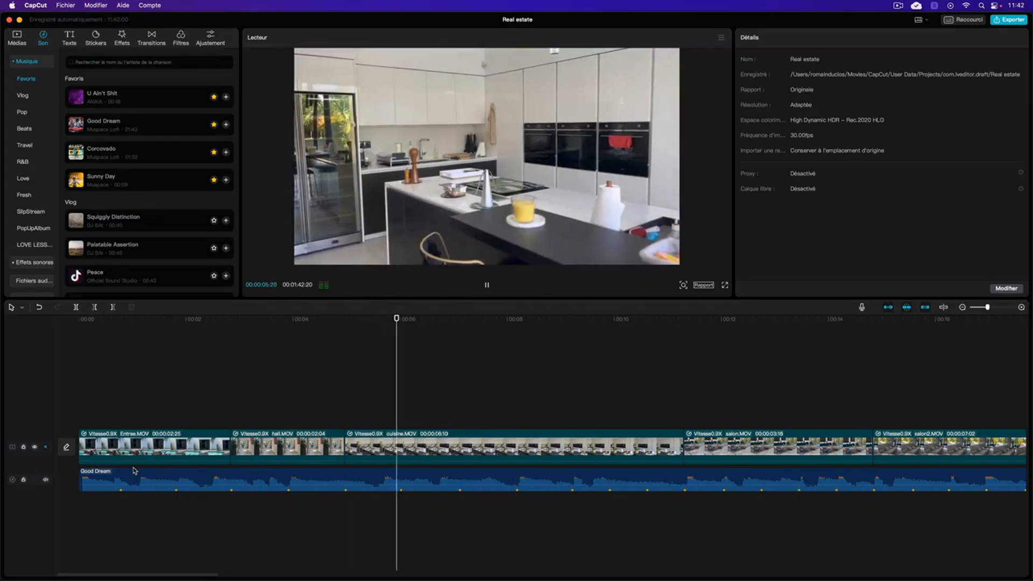
key(space)
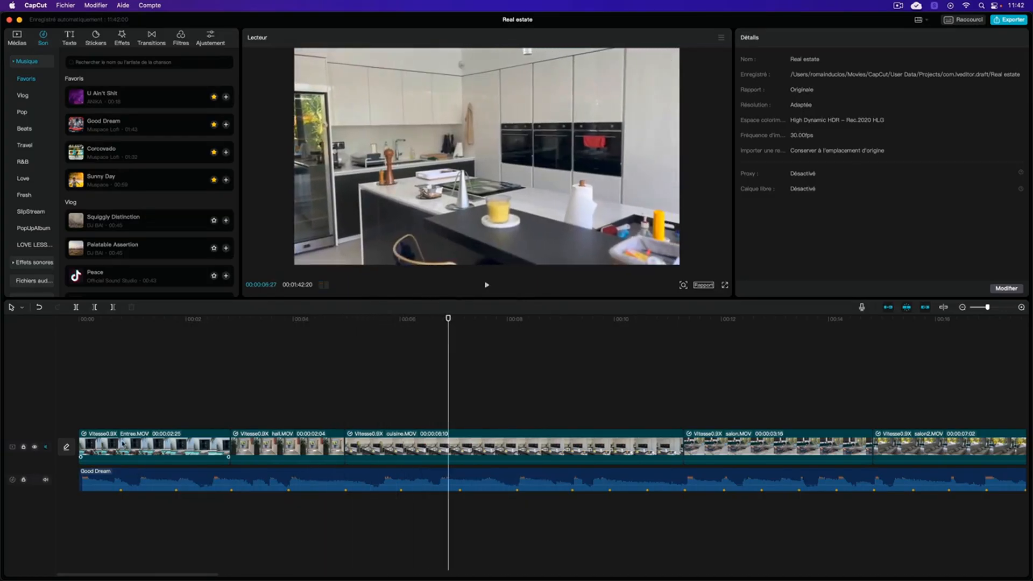
Step: Add the trending "HOW TO MAKE / A PROFESSIONAL LEARNING PLAN" text template and fit it exactly over the Entree.MOV clip
click(130, 319)
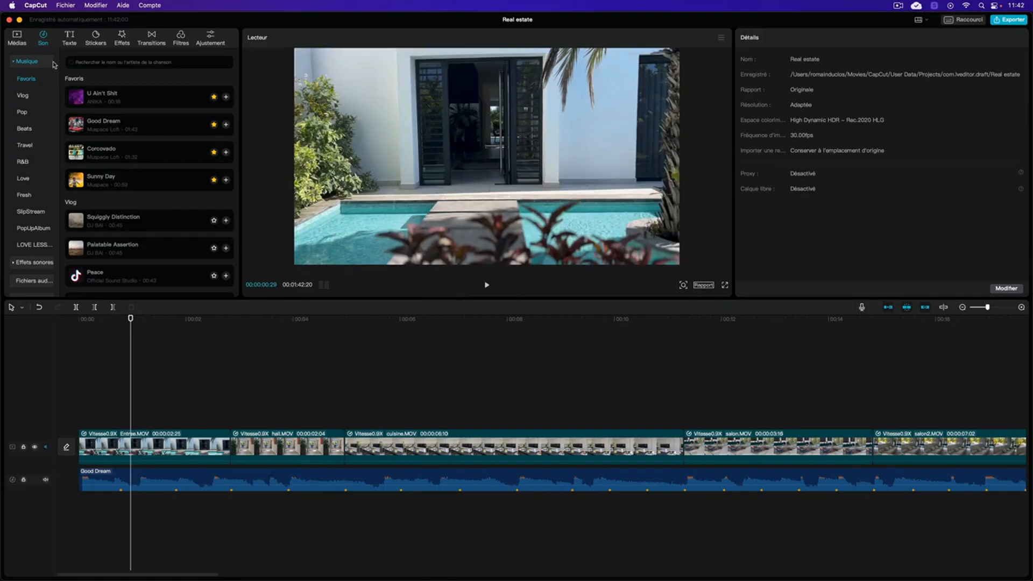
click(70, 39)
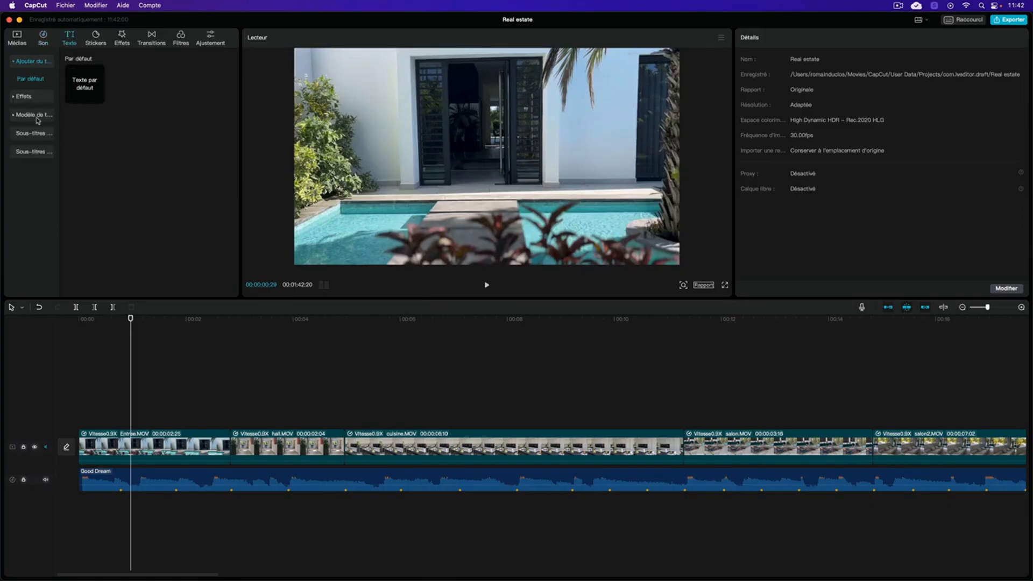
click(13, 116)
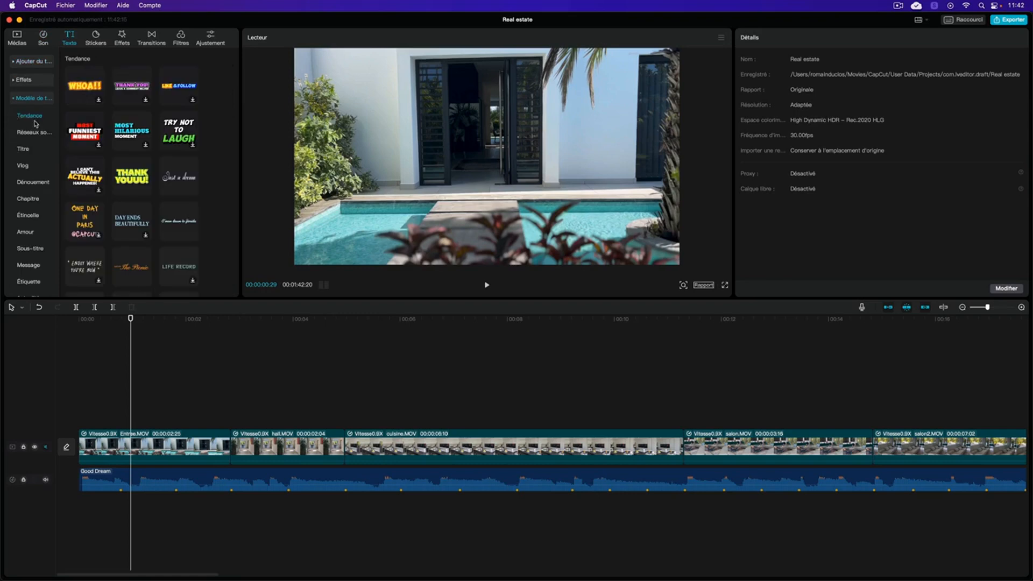
scroll(119, 133, down, 2)
scroll(119, 133, down, 5)
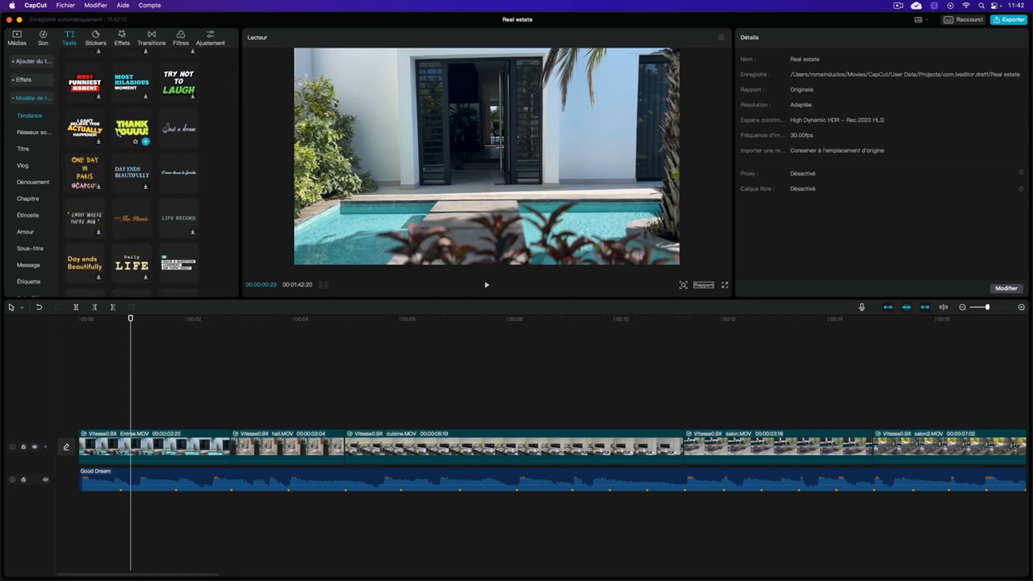
mouse_move(169, 228)
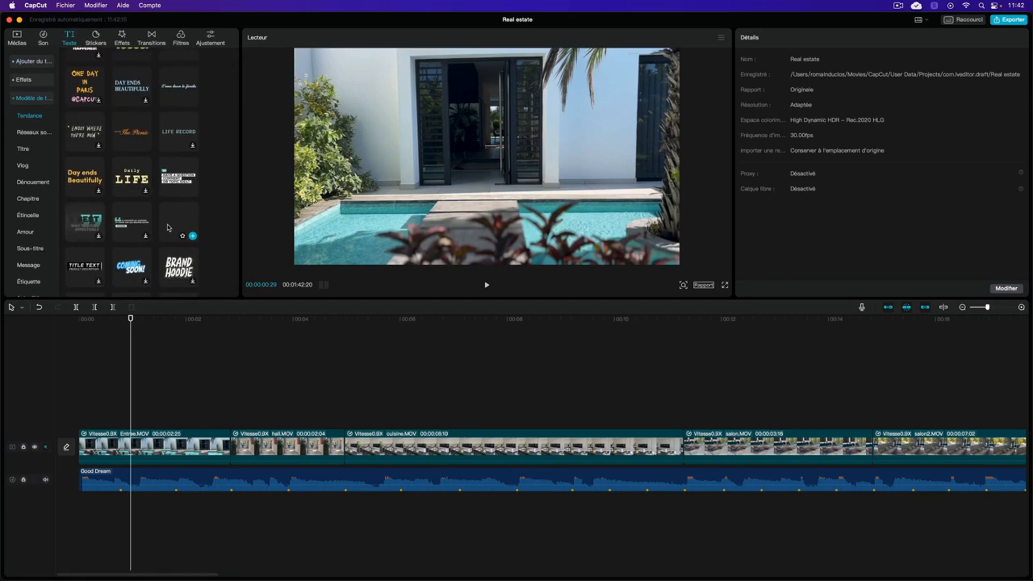
scroll(168, 228, up, 3)
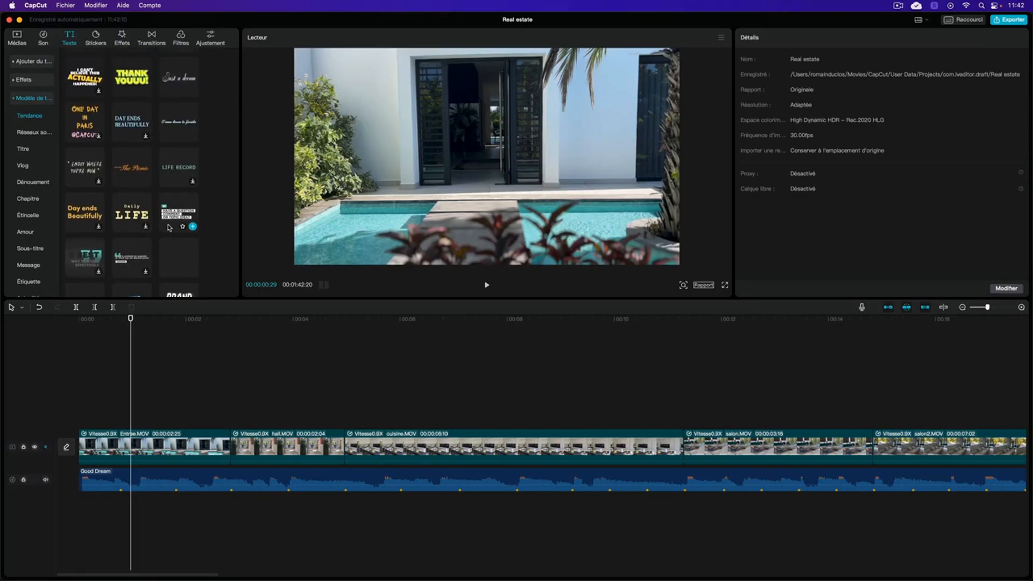
scroll(167, 227, down, 3)
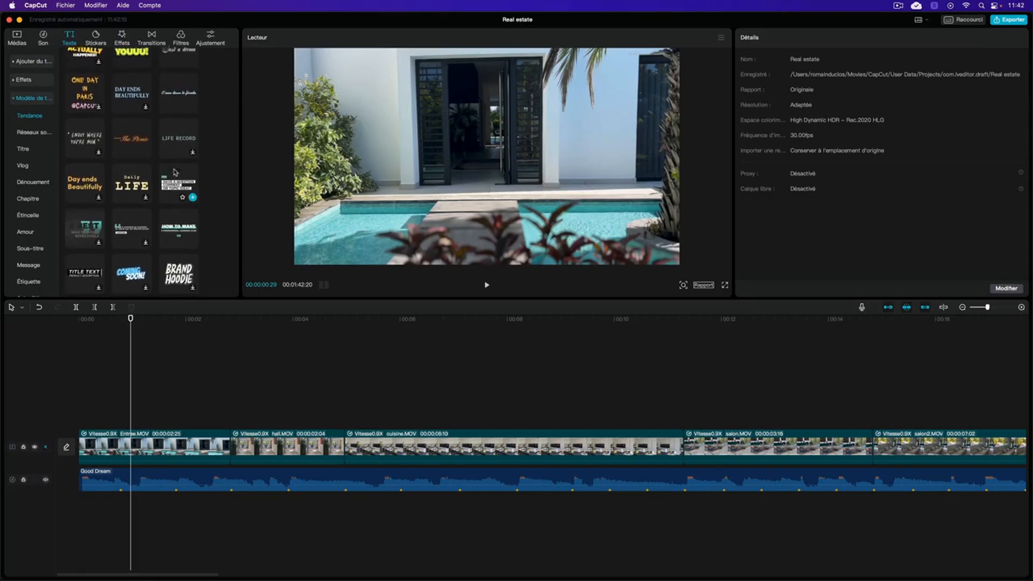
click(181, 222)
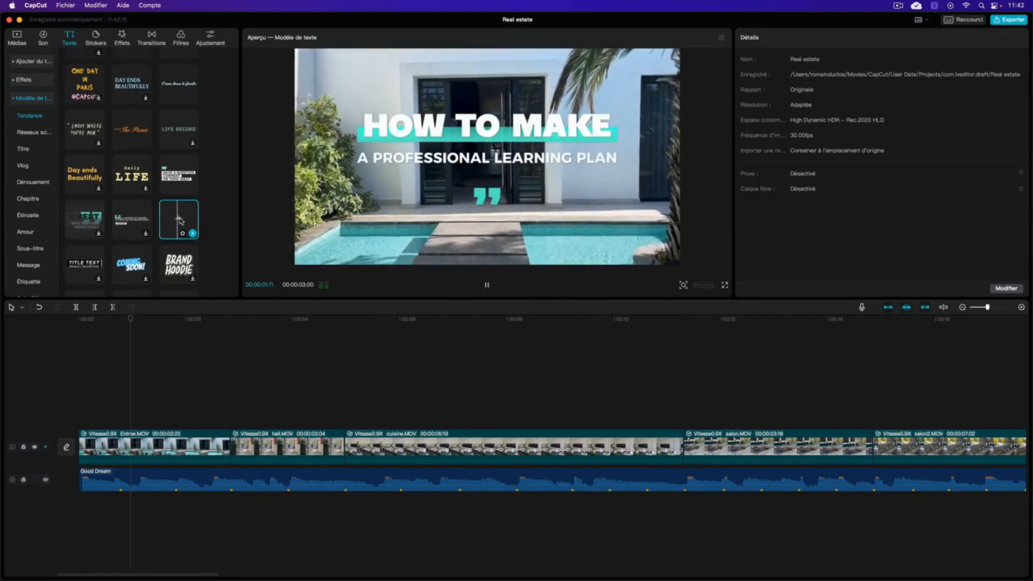
click(193, 233)
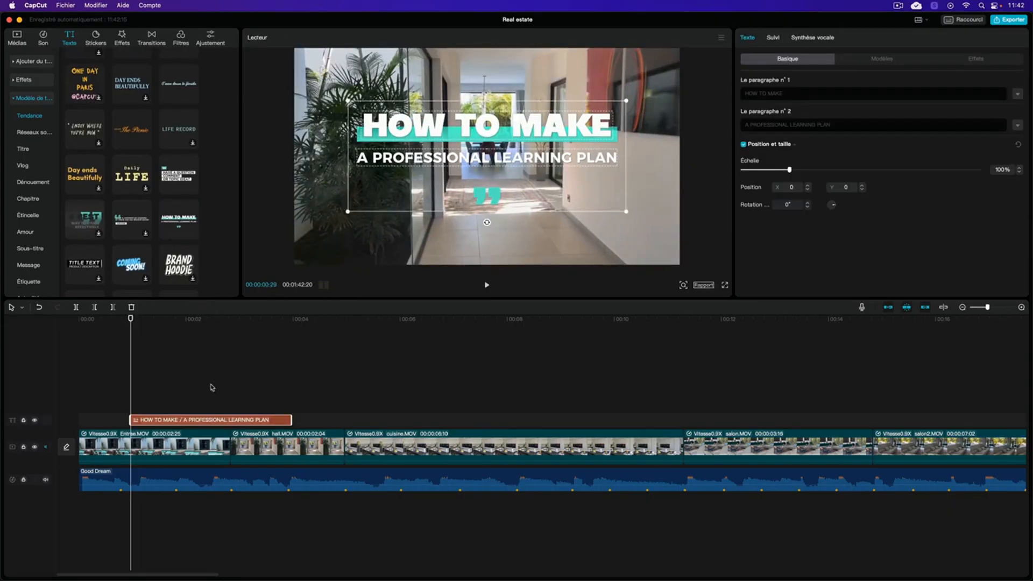
mouse_move(244, 425)
mouse_down()
mouse_move(194, 423)
mouse_move(230, 420)
mouse_up()
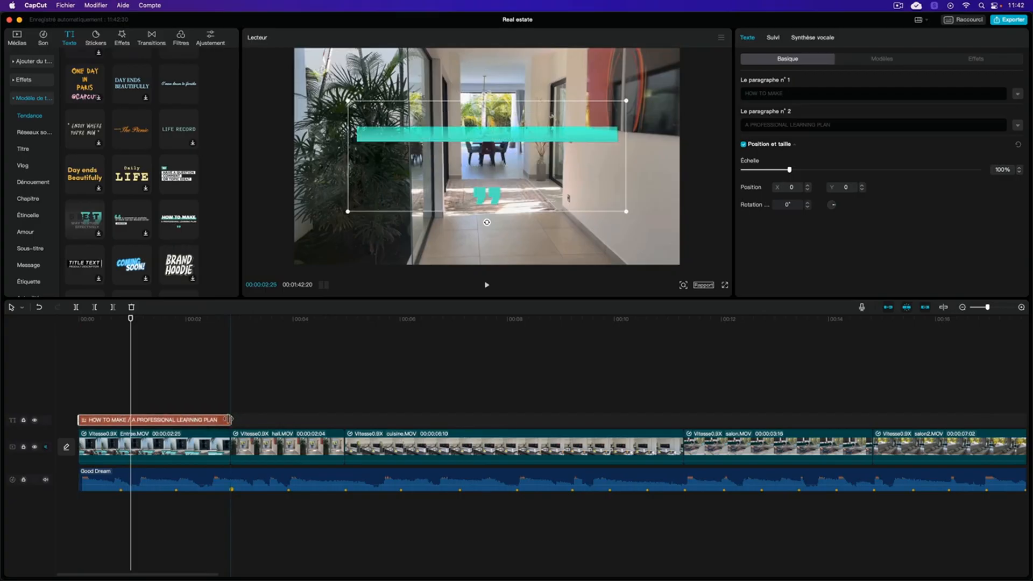
click(195, 418)
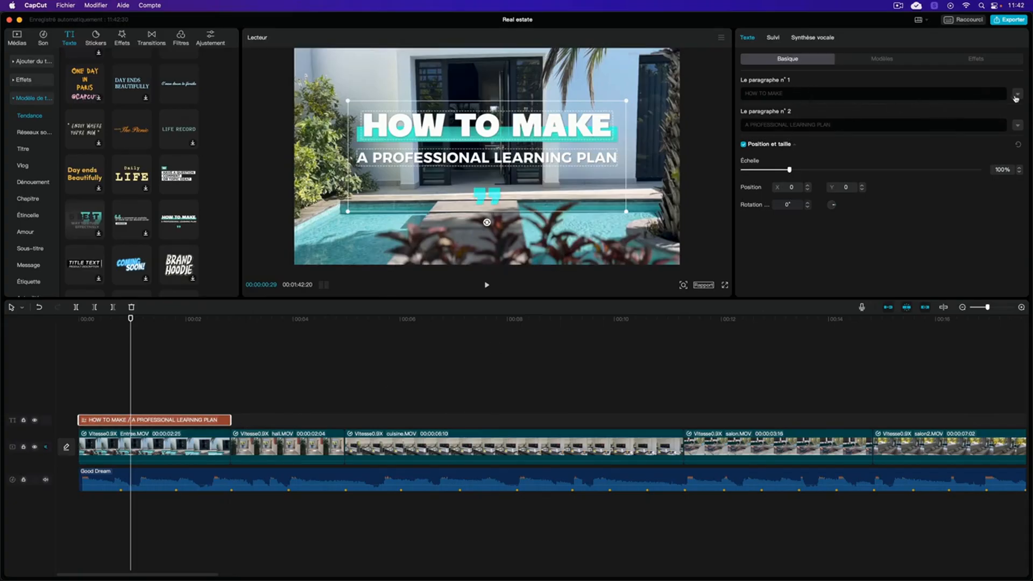
Step: Examine the font, style, colour, spacing and opacity settings of the title's first paragraph
click(1017, 96)
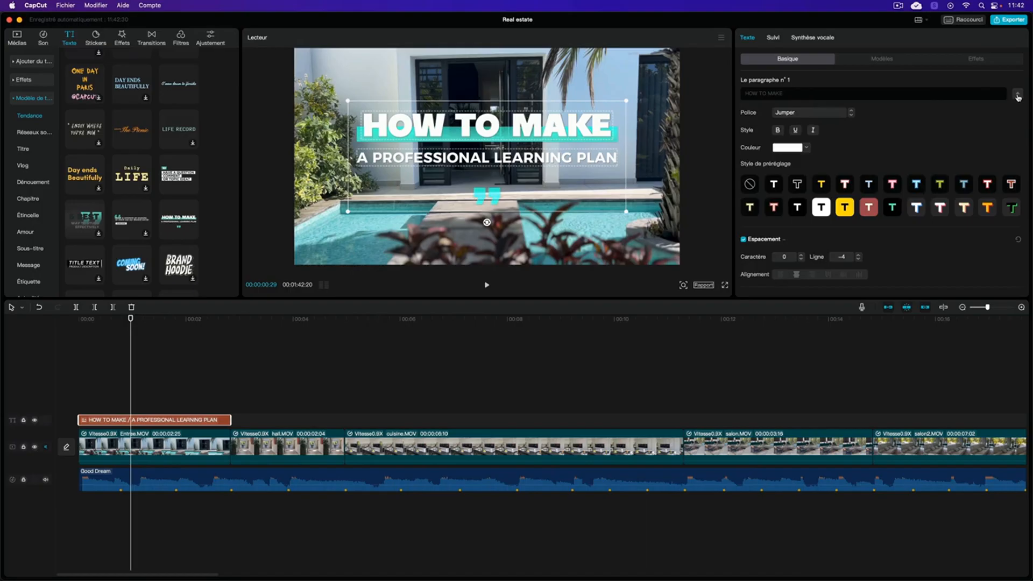
click(1017, 96)
click(1017, 96)
scroll(844, 172, down, 2)
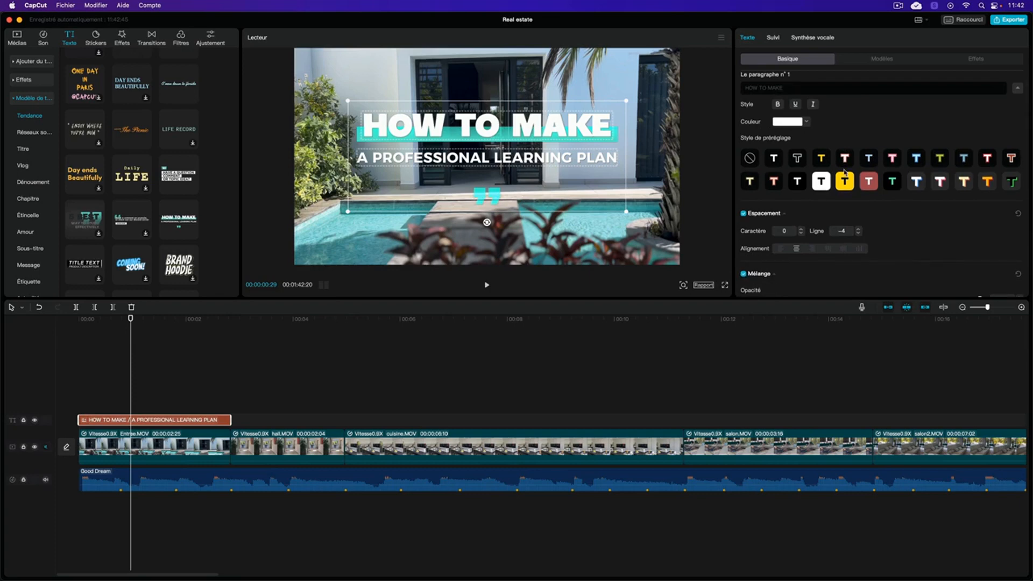
scroll(844, 175, down, 8)
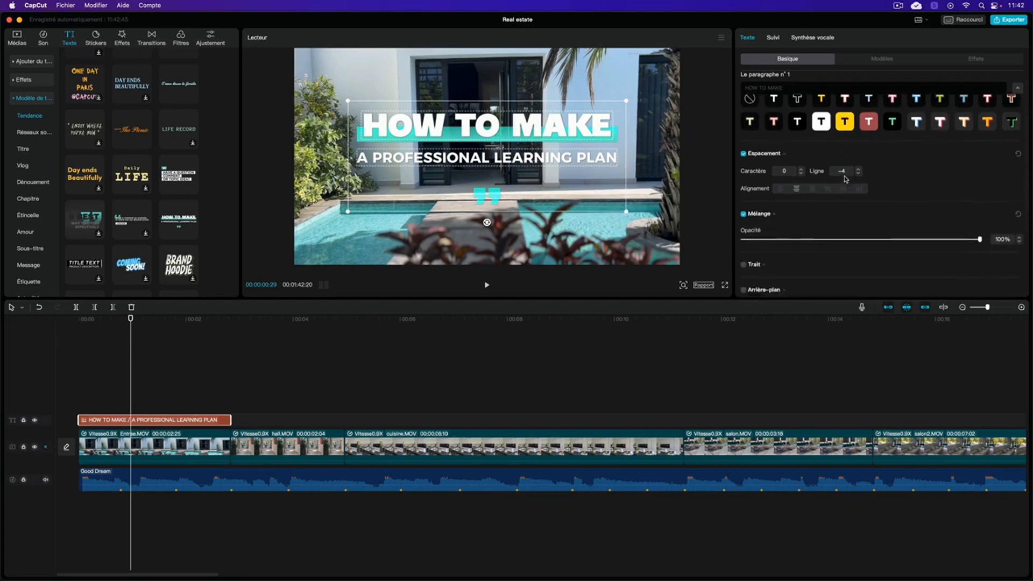
scroll(844, 179, up, 10)
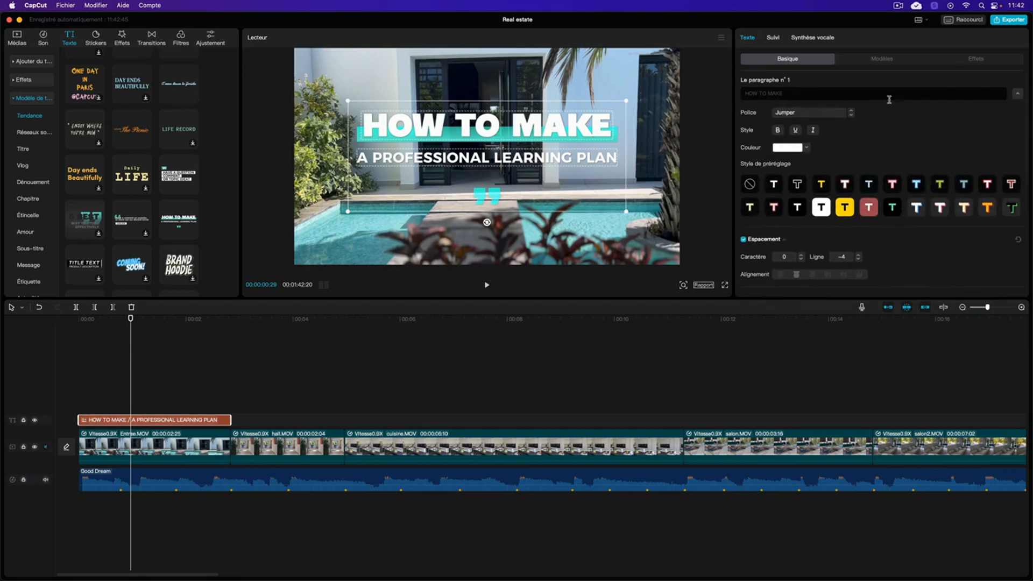
click(1018, 95)
Step: Replace the first paragraph of the title with "VILLA EDEN" in capitals
click(848, 94)
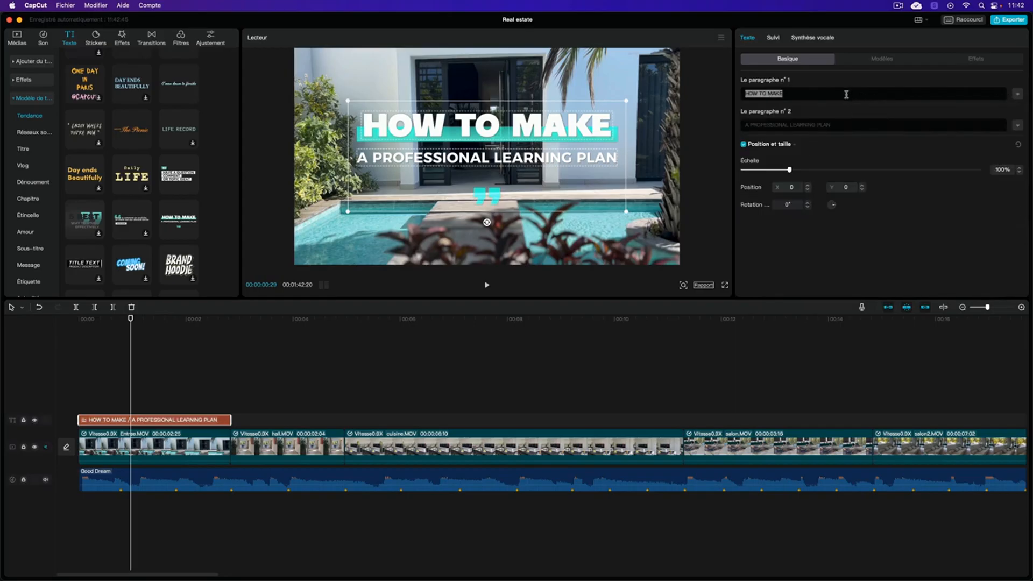
text(Villa)
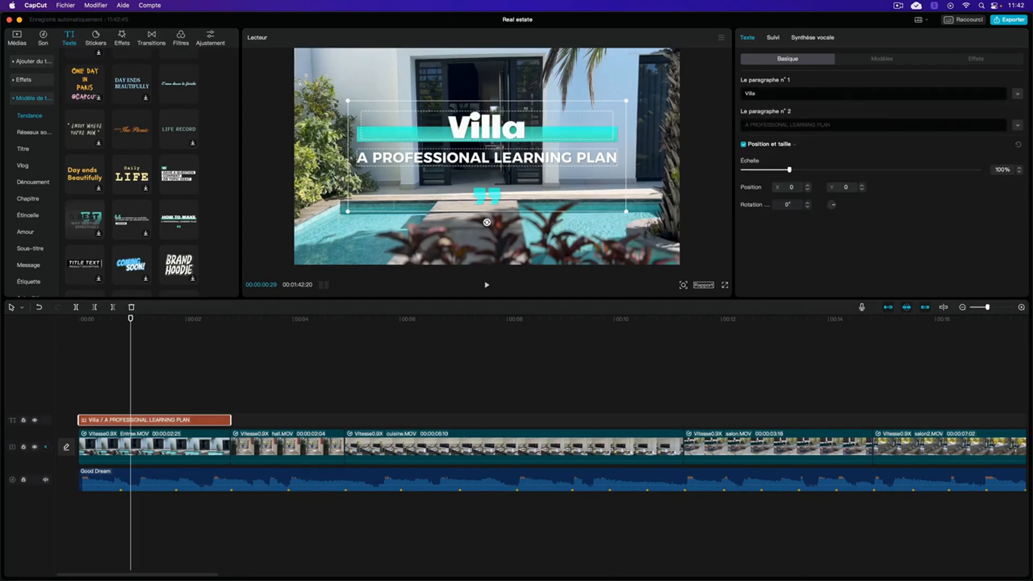
key(BackSpace)
key(BackSpace)
key(BackSpace)
key(BackSpace)
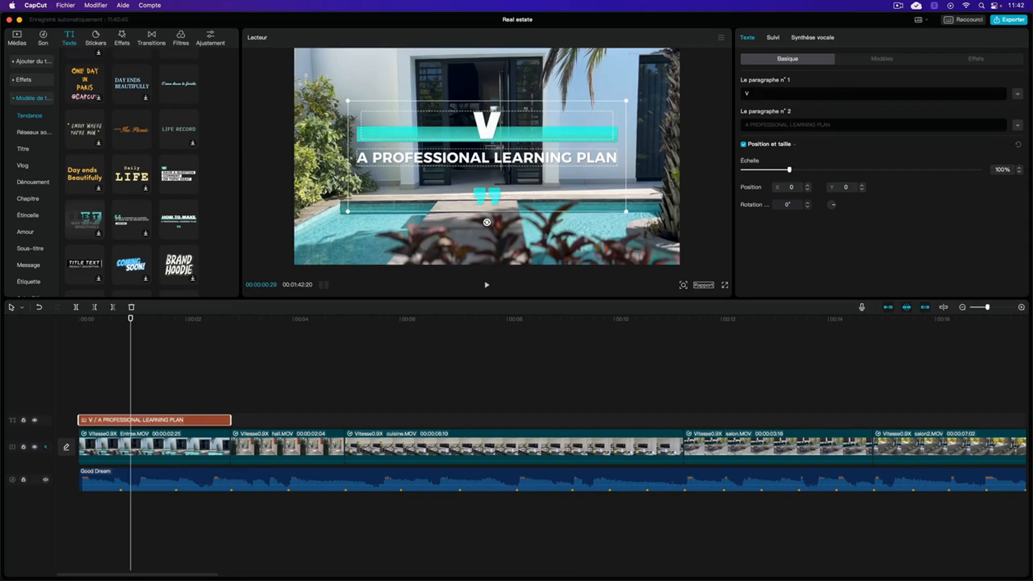
text(ILLA EDAN)
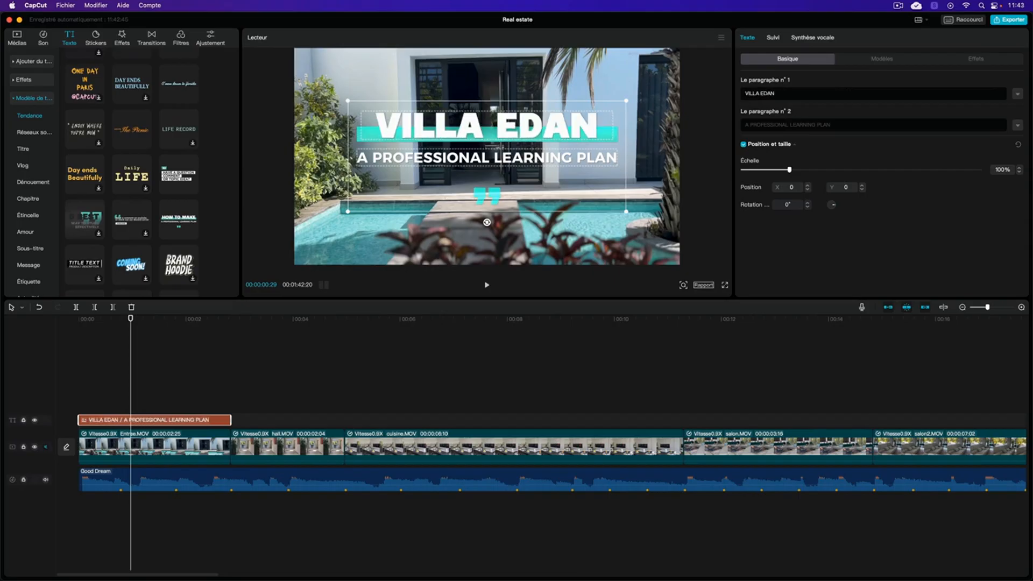
key(BackSpace)
key(BackSpace)
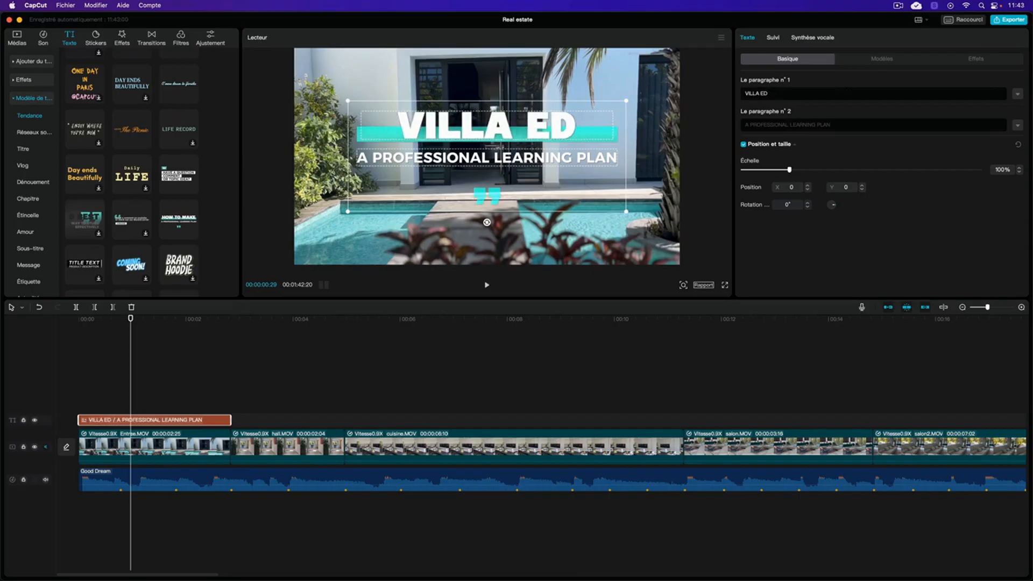
text(EN)
Step: Replace the second paragraph of the title with "600m2 - 4 chb"
click(838, 125)
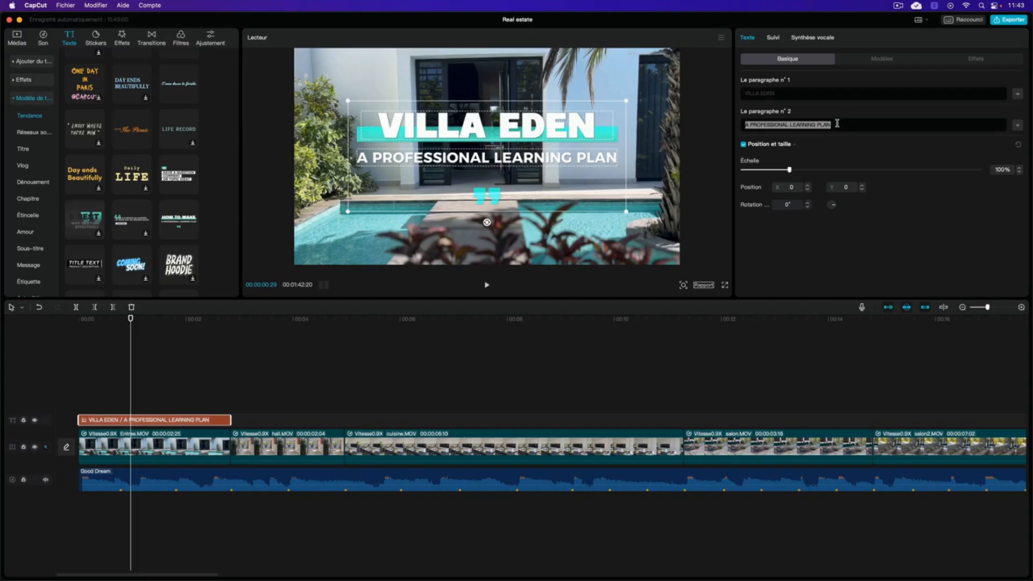
text(600m)
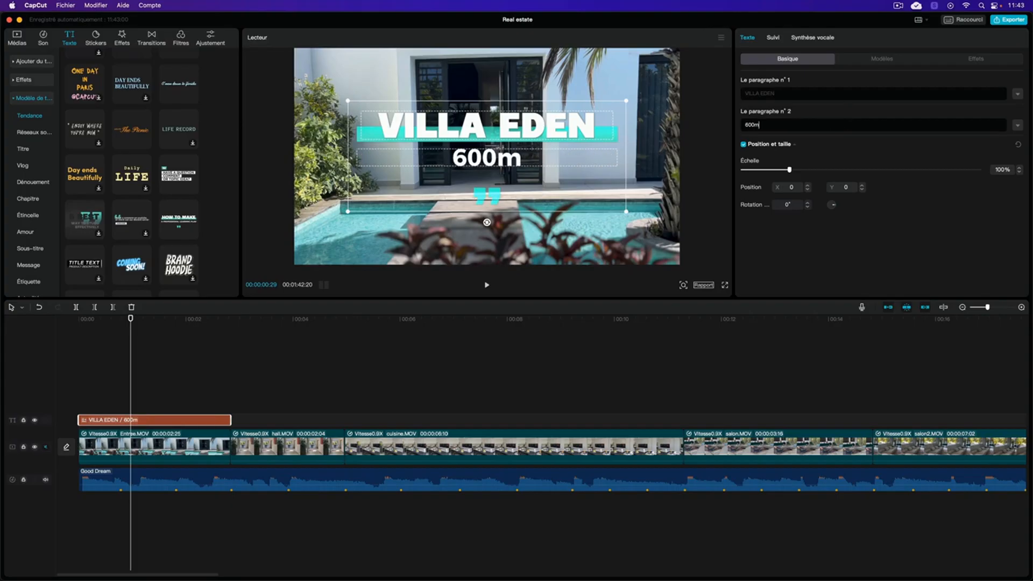
text(2 - )
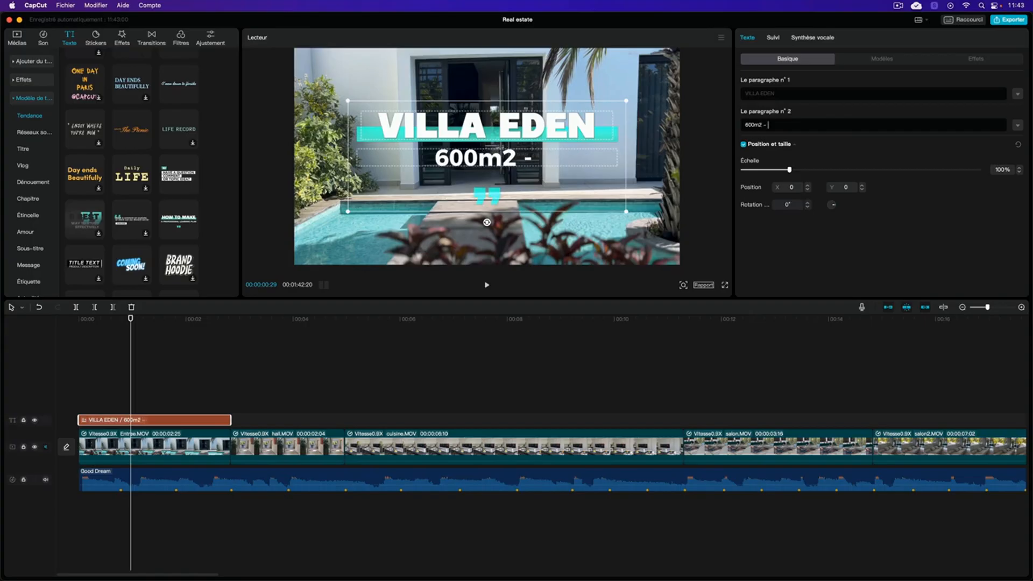
text(4cbs)
key(BackSpace)
key(BackSpace)
text(hs)
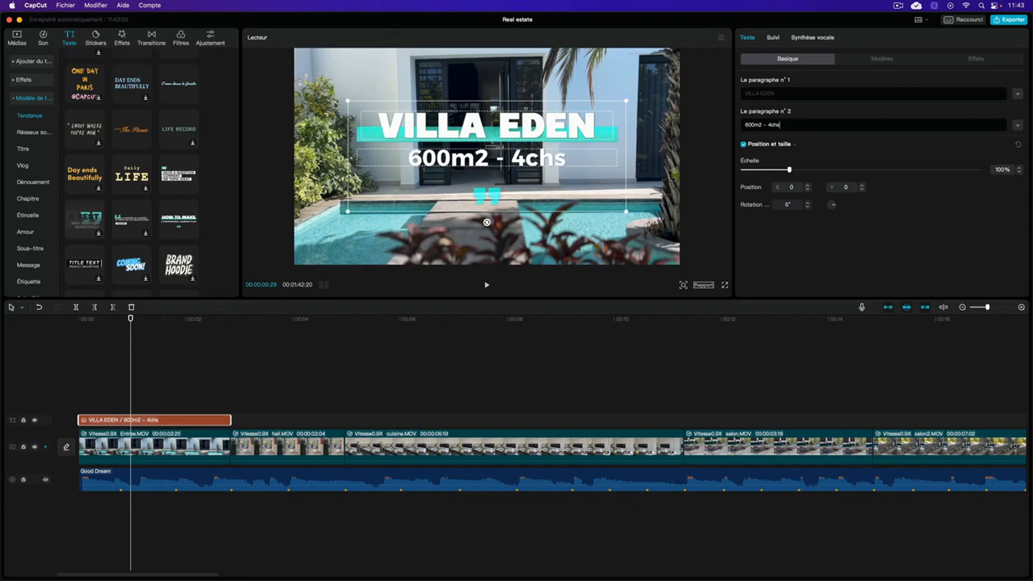
key(BackSpace)
text(b)
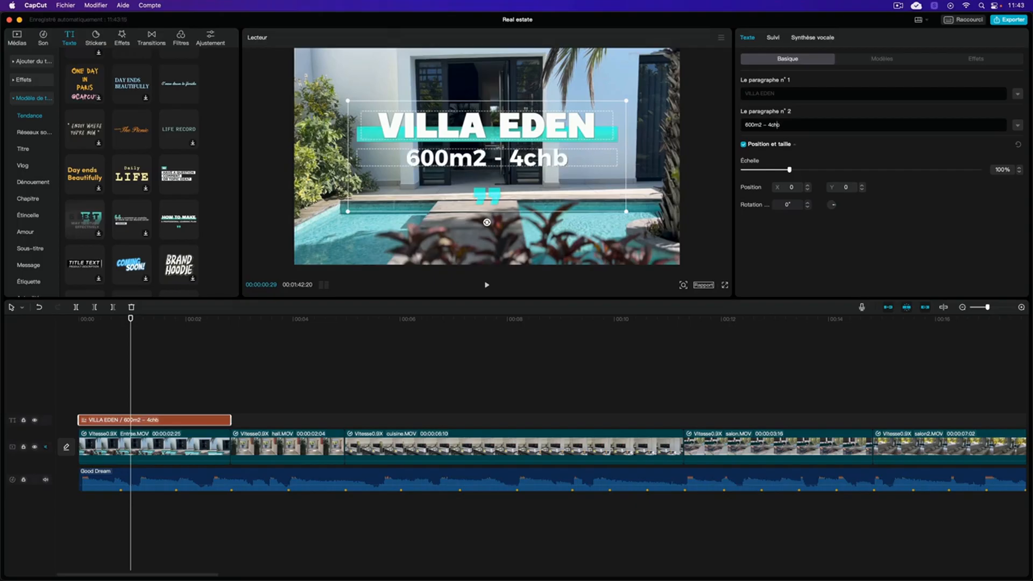
click(771, 124)
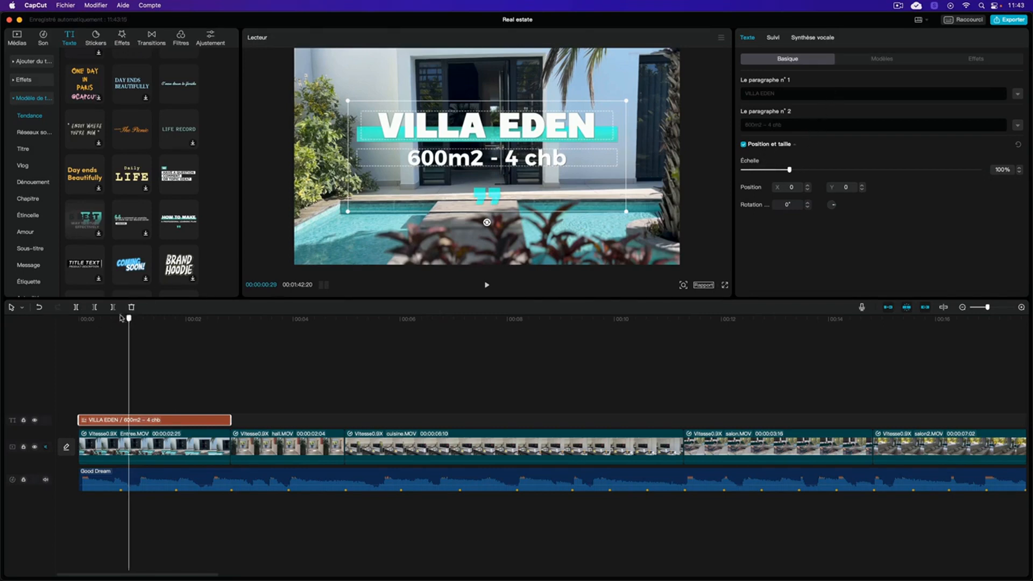
Step: Play the animated title from the start of the timeline through the beginning of the hall.MOV clip
drag(129, 319, 77, 318)
key(space)
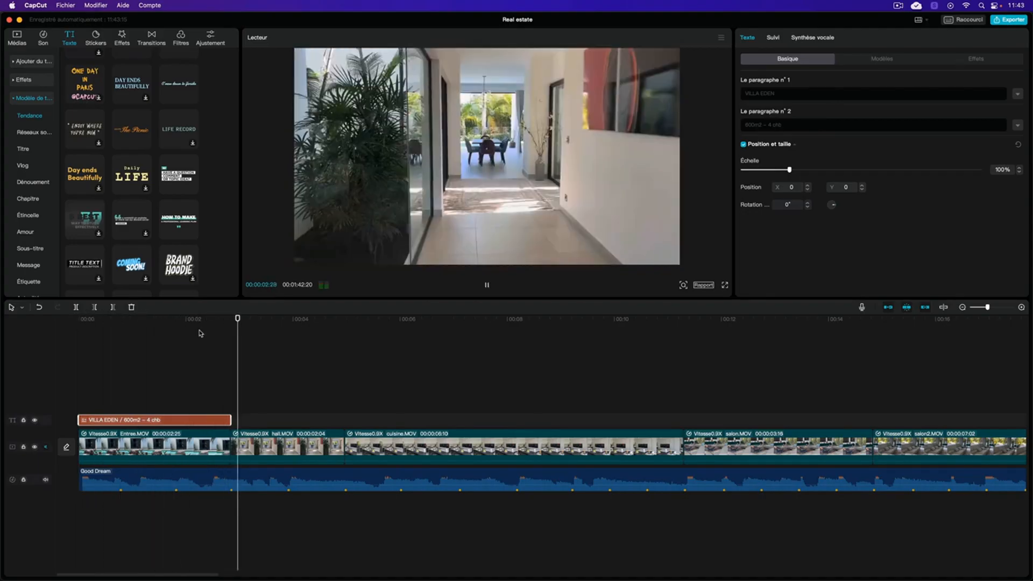
key(space)
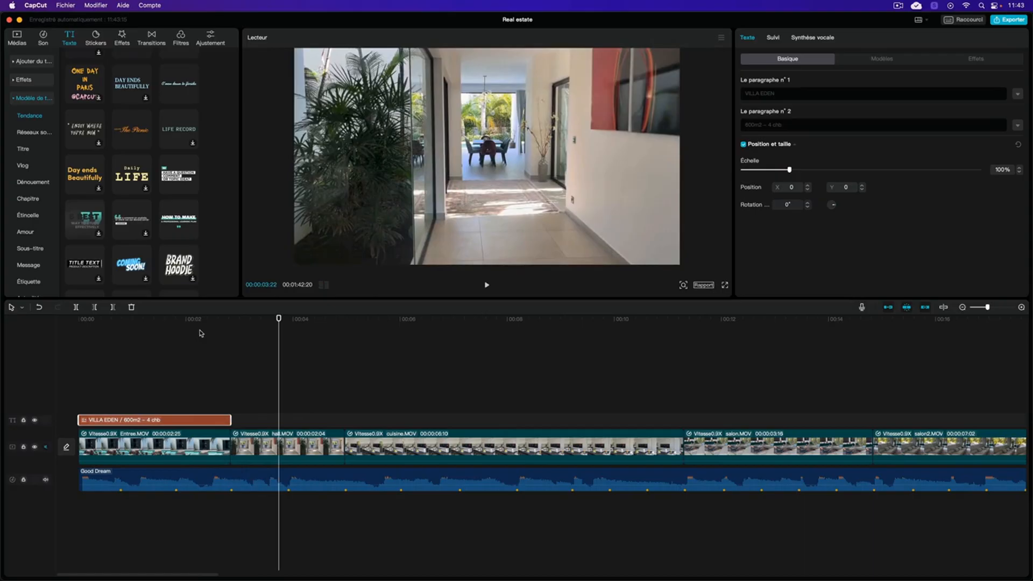
Step: Add the "Minimal Titles / Change Text Easily" text template at the start of the cuisine.MOV clip
drag(279, 320, 346, 324)
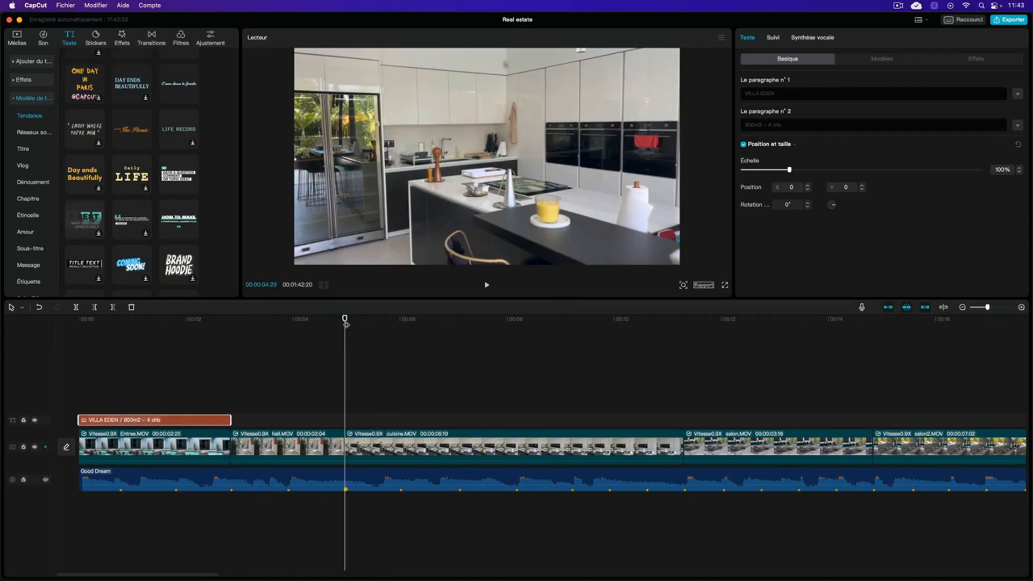
scroll(153, 187, down, 5)
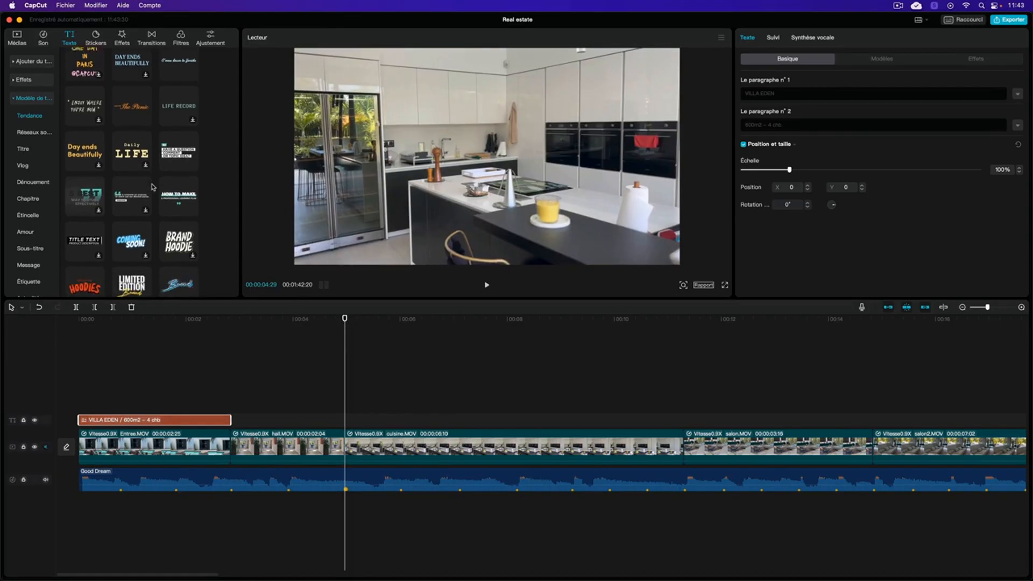
scroll(152, 186, down, 6)
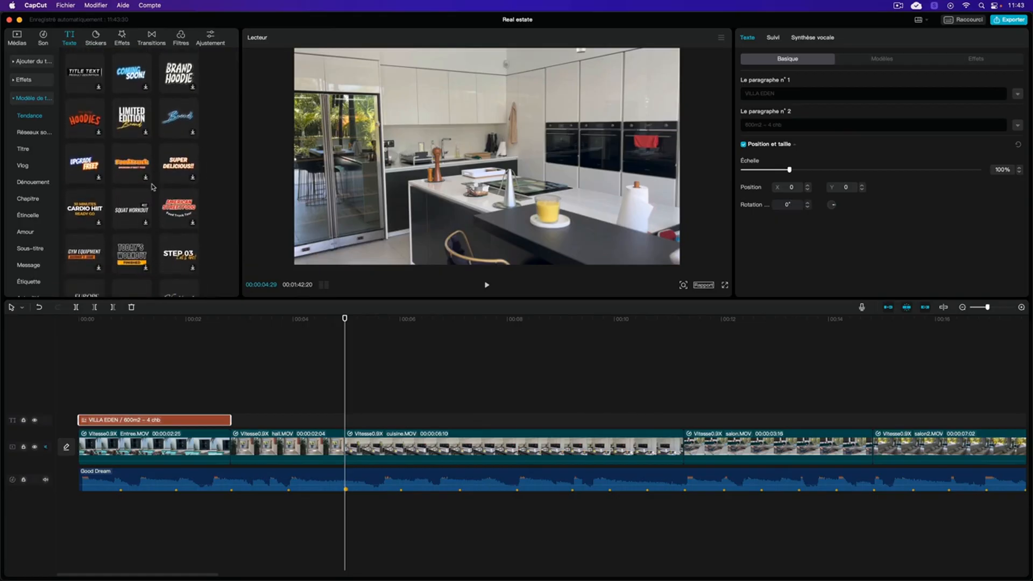
scroll(152, 186, down, 5)
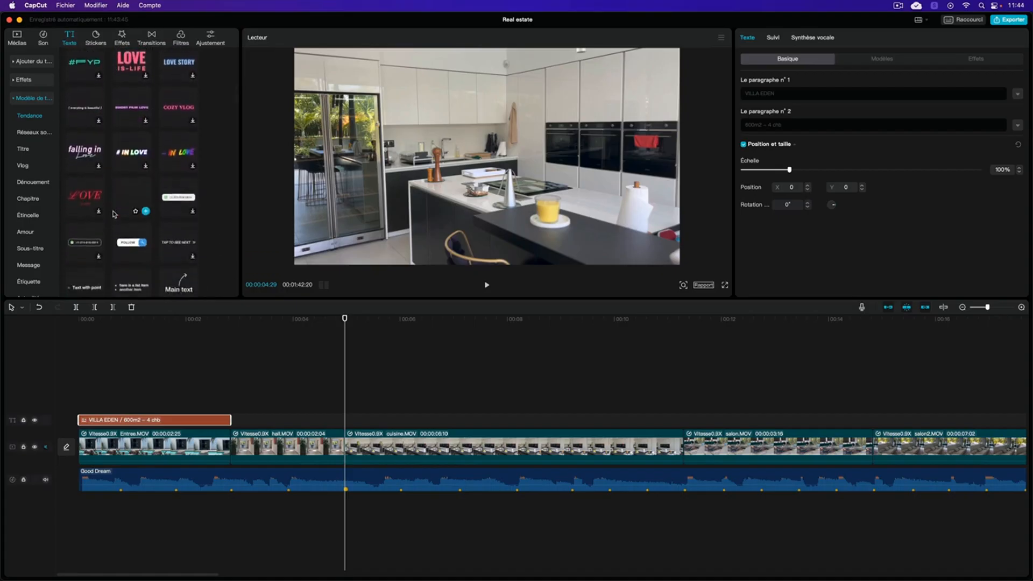
scroll(114, 215, down, 10)
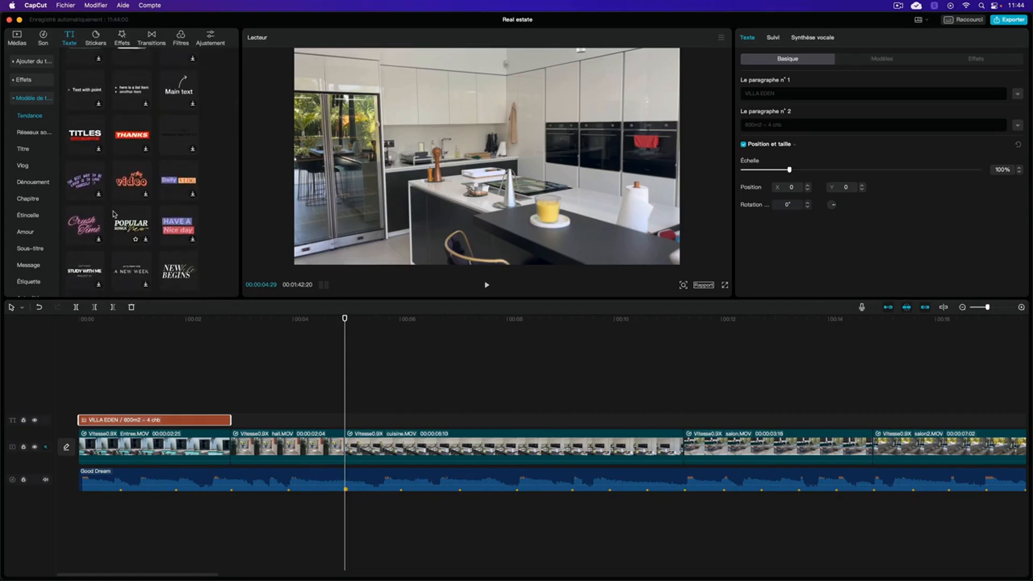
scroll(114, 214, down, 5)
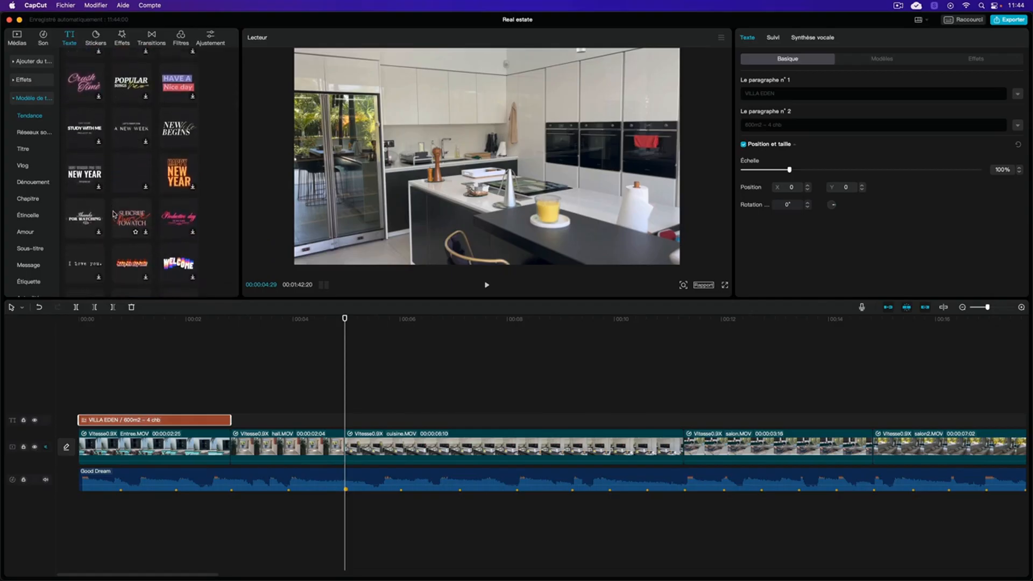
scroll(114, 214, down, 2)
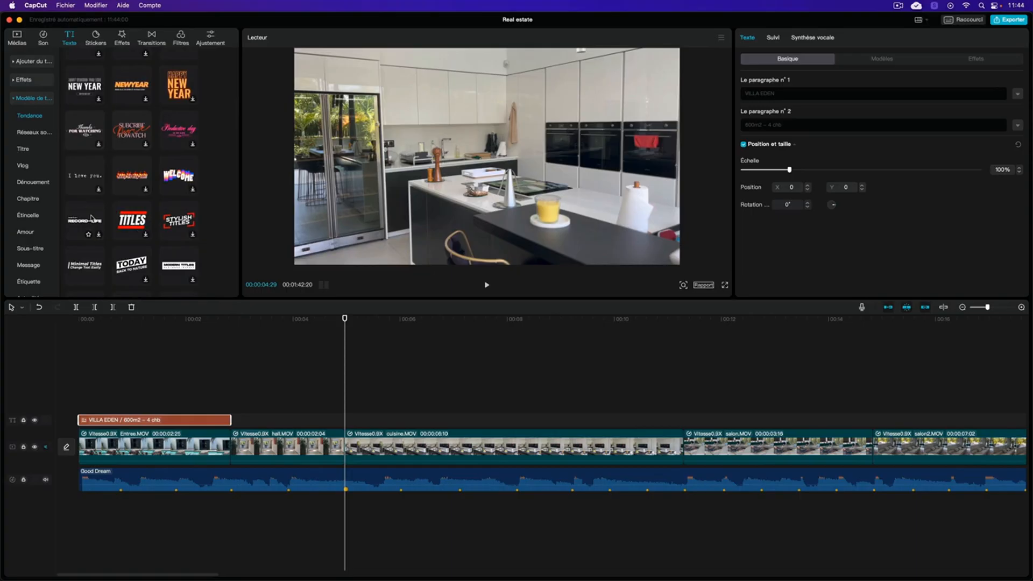
scroll(91, 218, down, 1)
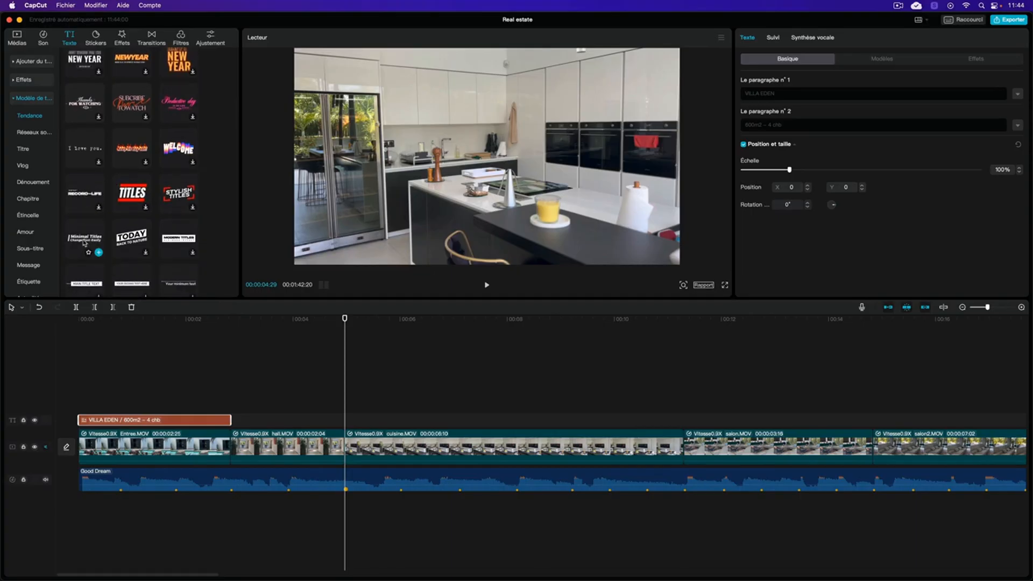
click(99, 252)
Step: Replace the first paragraph of the kitchen title with "Cuisine"
drag(344, 318, 407, 320)
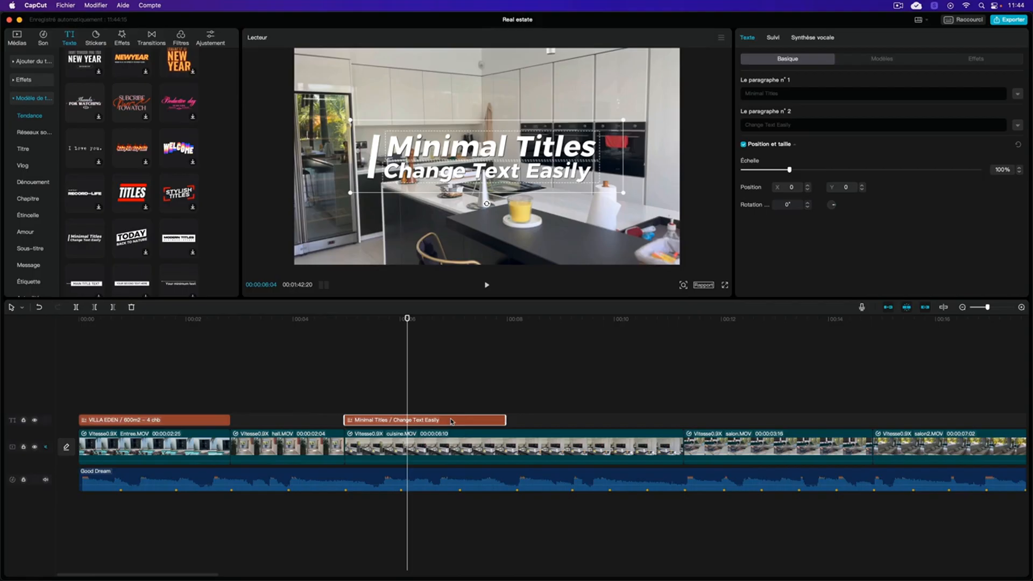
click(800, 95)
drag(815, 94, 733, 92)
text(Cuisine)
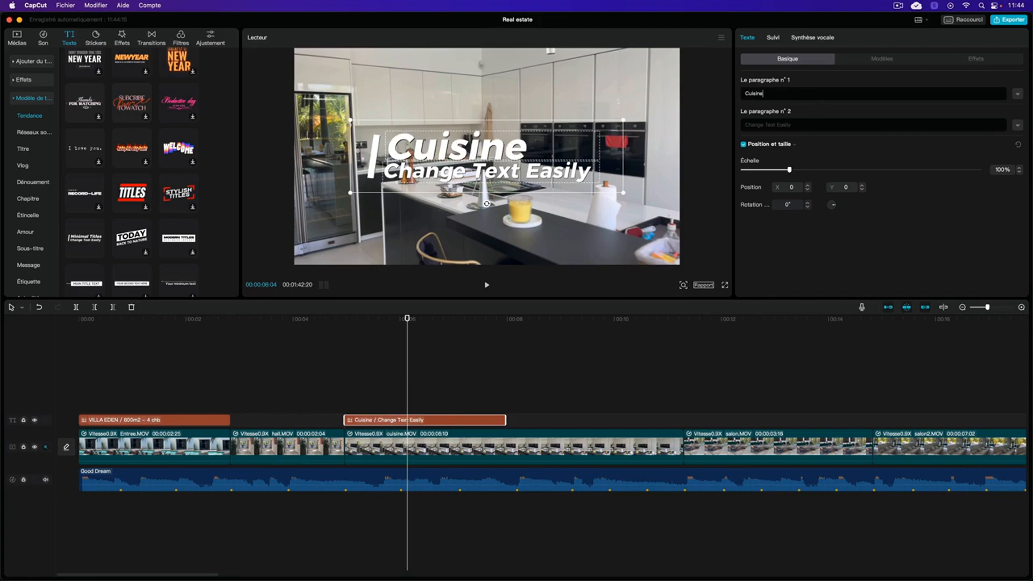
Step: Replace the second paragraph of the kitchen title with "+ Arriere cuisine"
click(831, 124)
key(BackSpace)
text(+ )
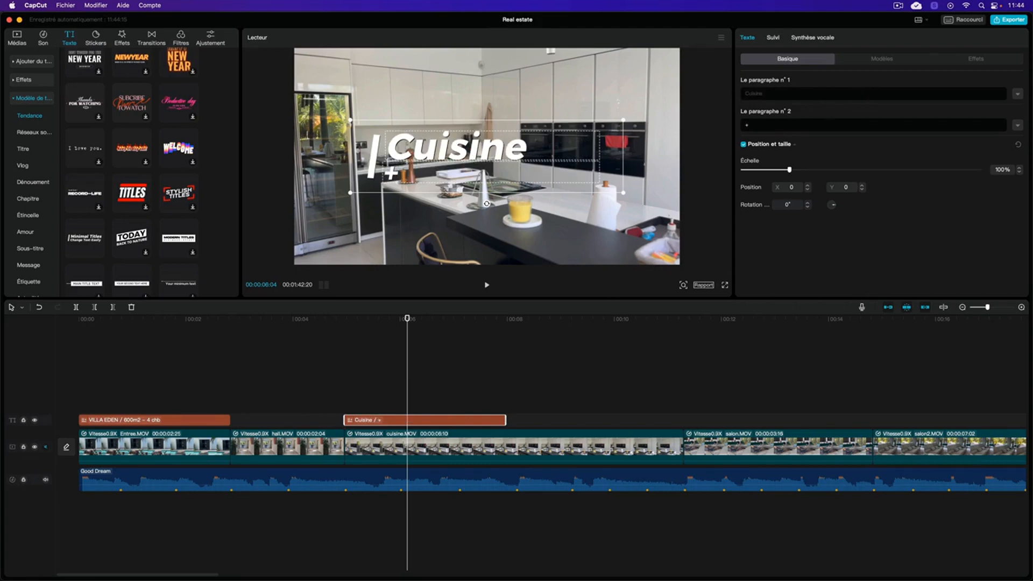
text(Arreire)
key(BackSpace)
key(BackSpace)
key(BackSpace)
key(BackSpace)
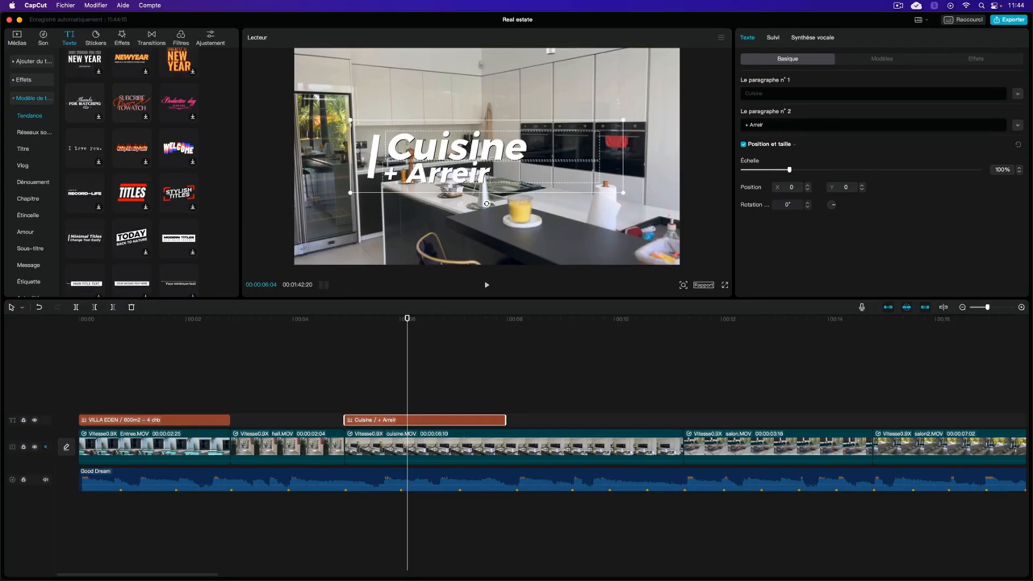
text(iere cuisine)
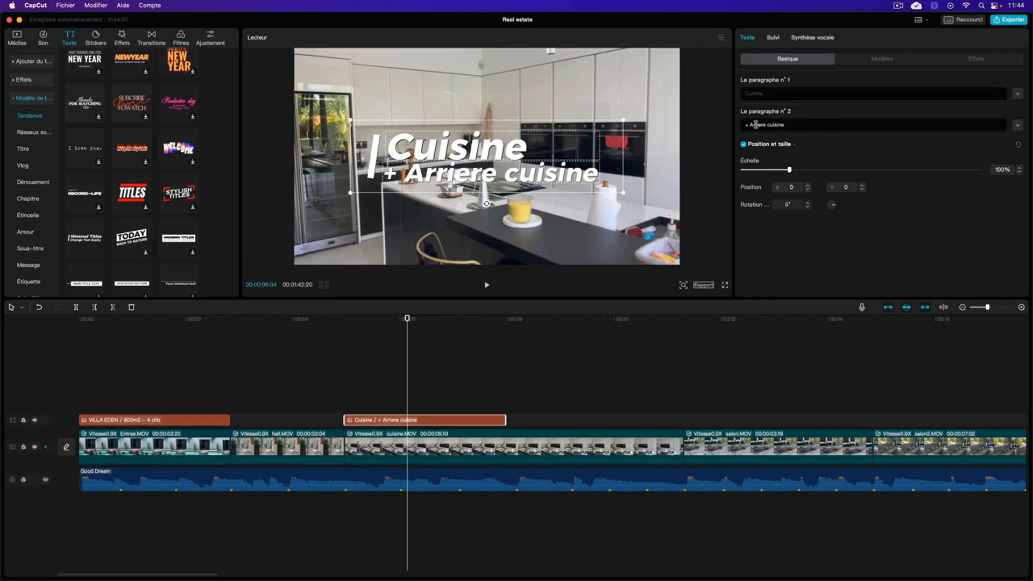
Step: Scale the kitchen title down to about 36% and place it in the video frame's lower-left corner, at about X -1333, Y -881
drag(624, 122, 375, 243)
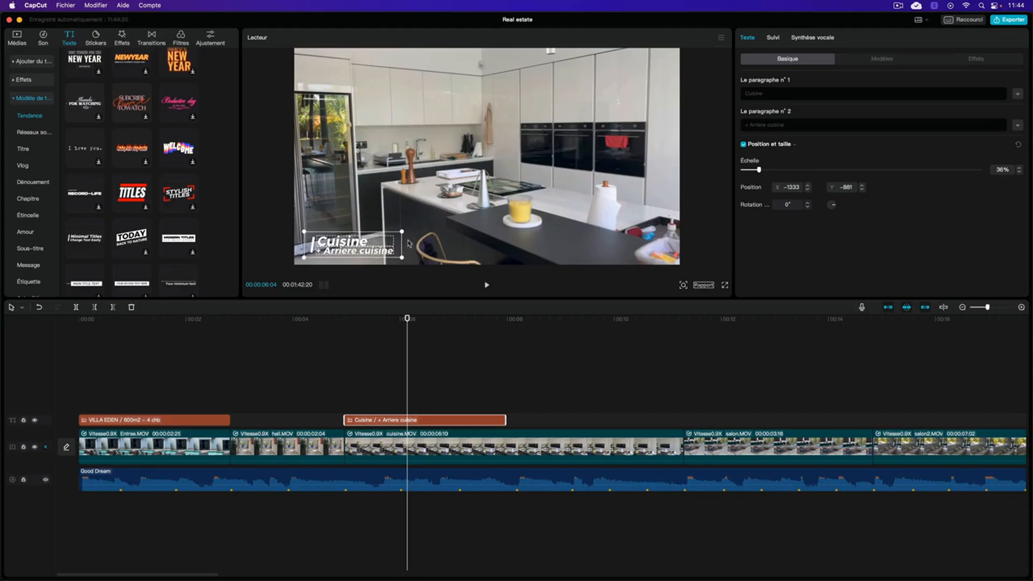
click(311, 360)
drag(380, 324, 416, 325)
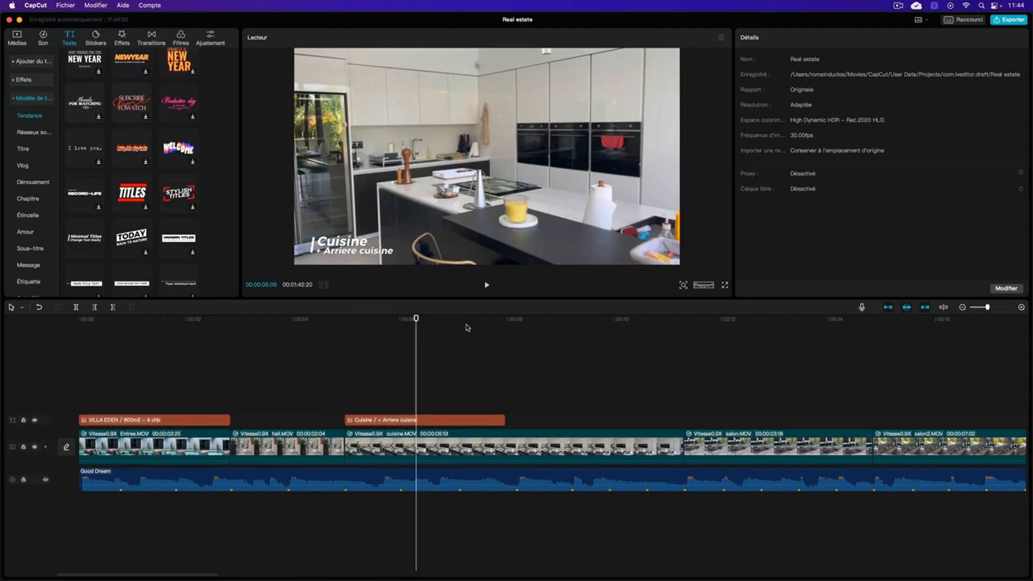
Step: Set the shadow blur of the title's "Cuisine" paragraph to about 11%, keeping the shadow opacity at 100%
click(493, 422)
click(1019, 95)
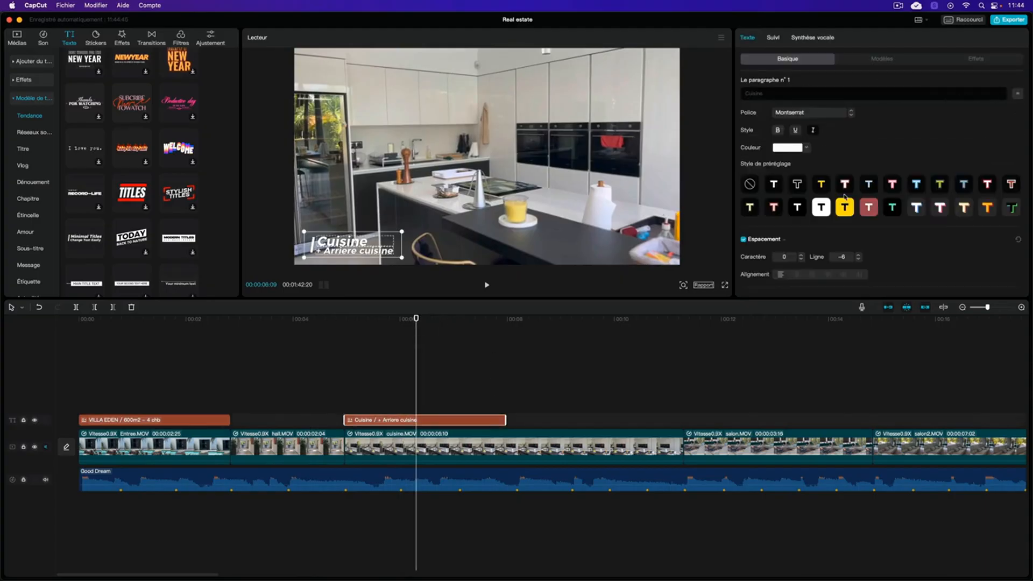
scroll(844, 198, down, 10)
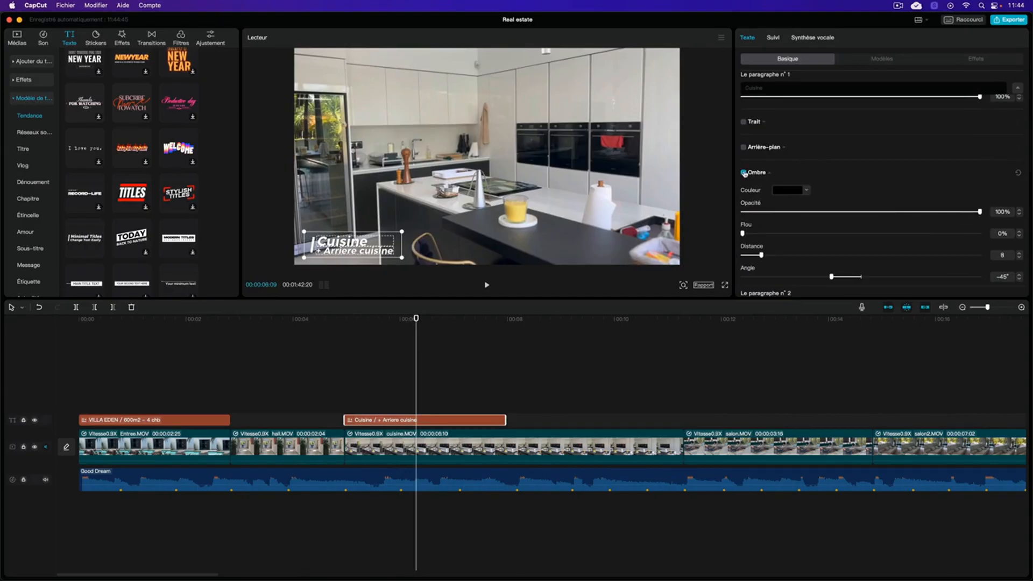
drag(743, 233, 773, 236)
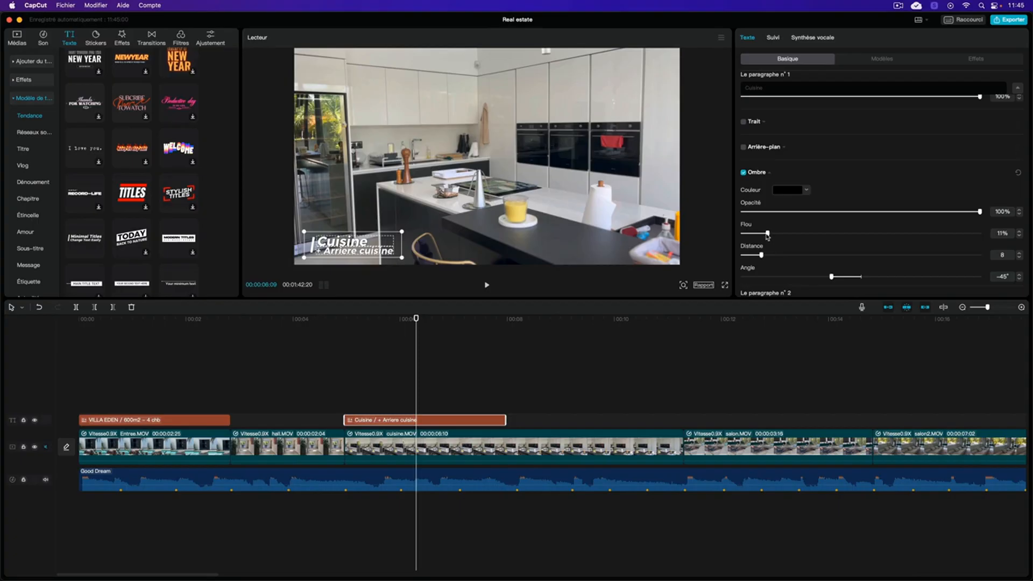
drag(979, 212, 1014, 201)
click(1017, 89)
Step: Set the shadow blur of the title's "+ Arriere cuisine" paragraph to 10%
click(1017, 127)
scroll(850, 210, down, 10)
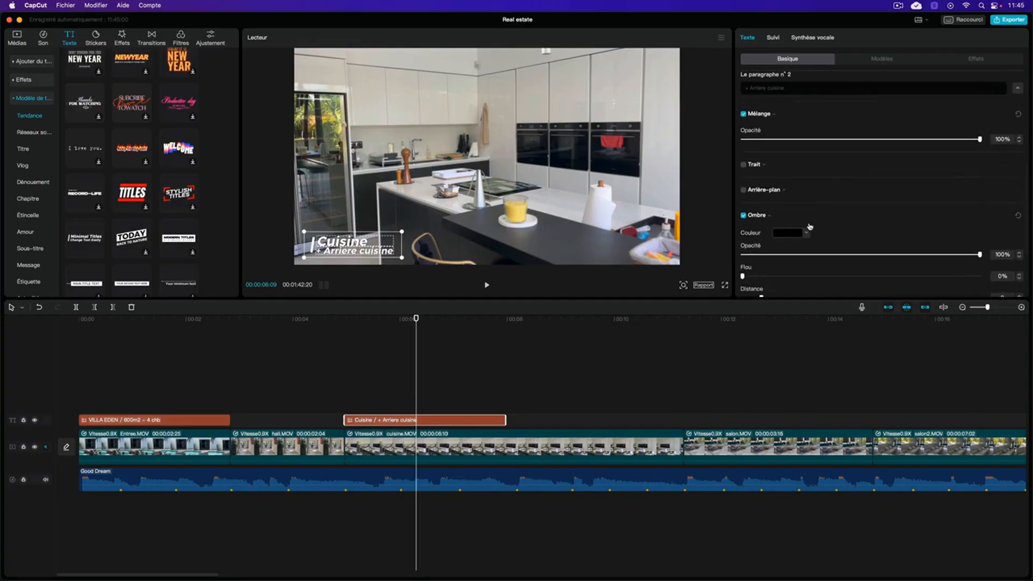
click(1019, 268)
click(1020, 273)
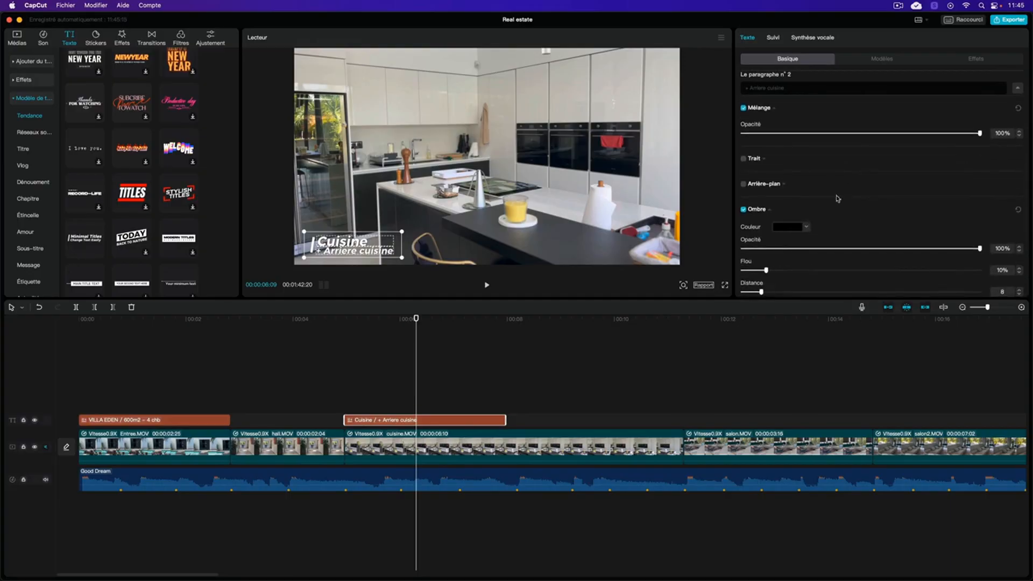
scroll(829, 197, down, 3)
scroll(827, 197, up, 10)
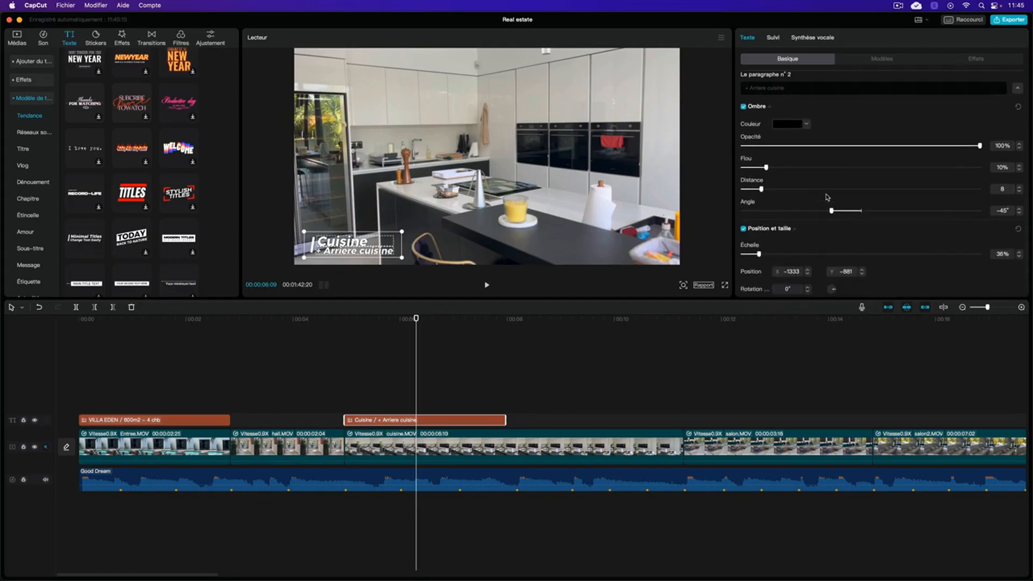
scroll(826, 198, up, 2)
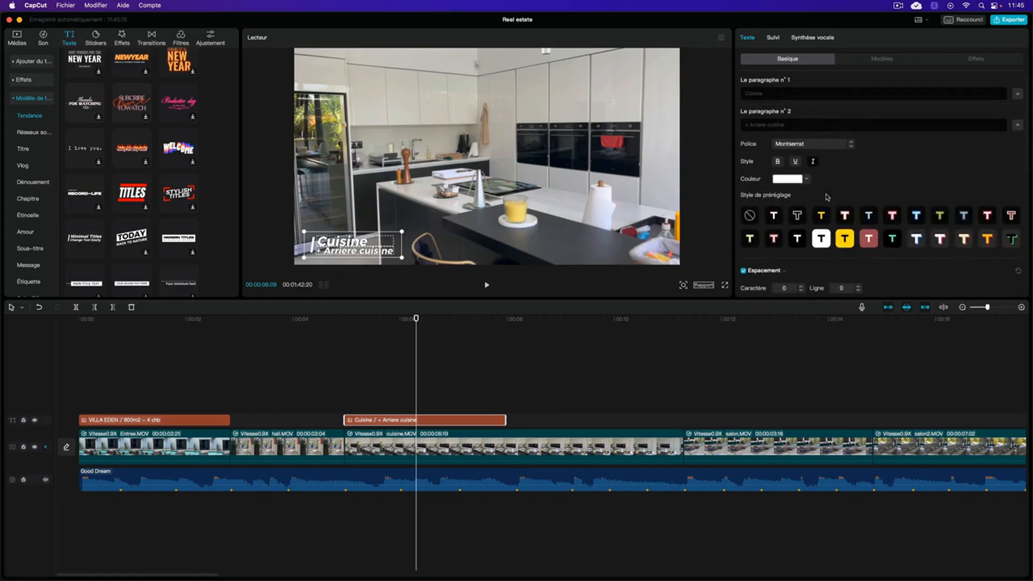
Step: Shrink the kitchen title a little further in the video frame's lower-left corner and play its animation
click(287, 320)
click(362, 320)
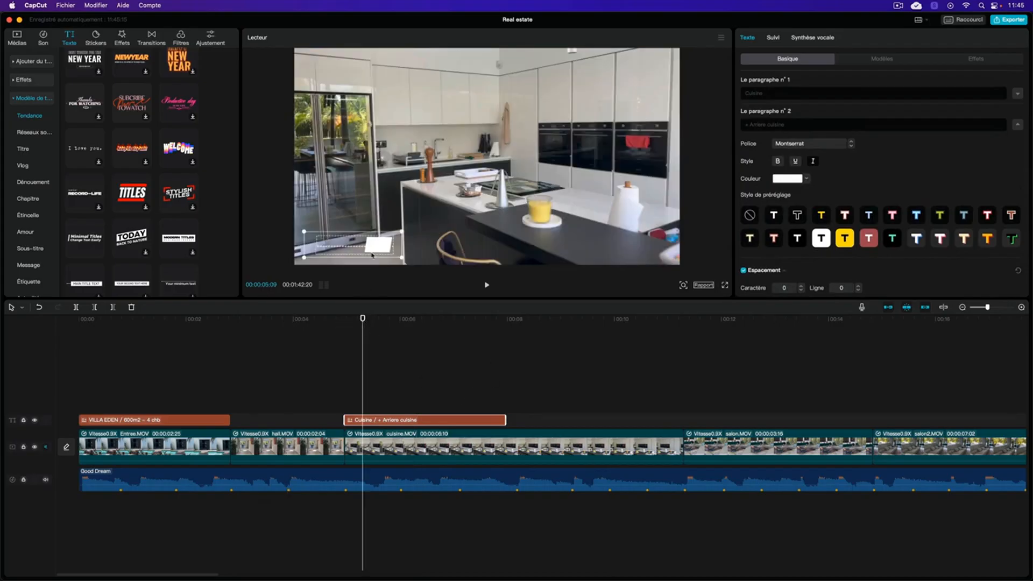
drag(401, 233, 382, 237)
click(287, 362)
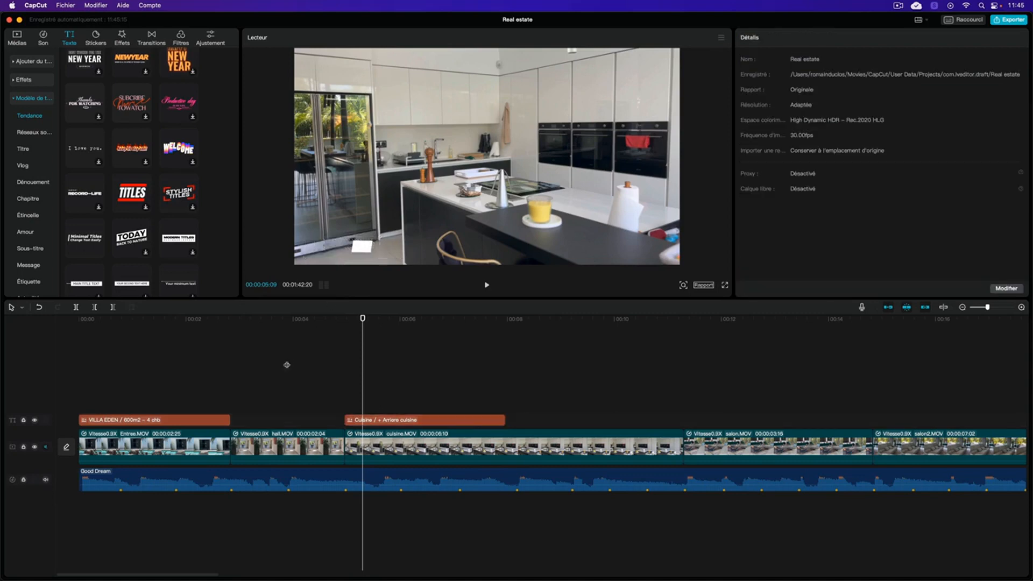
key(space)
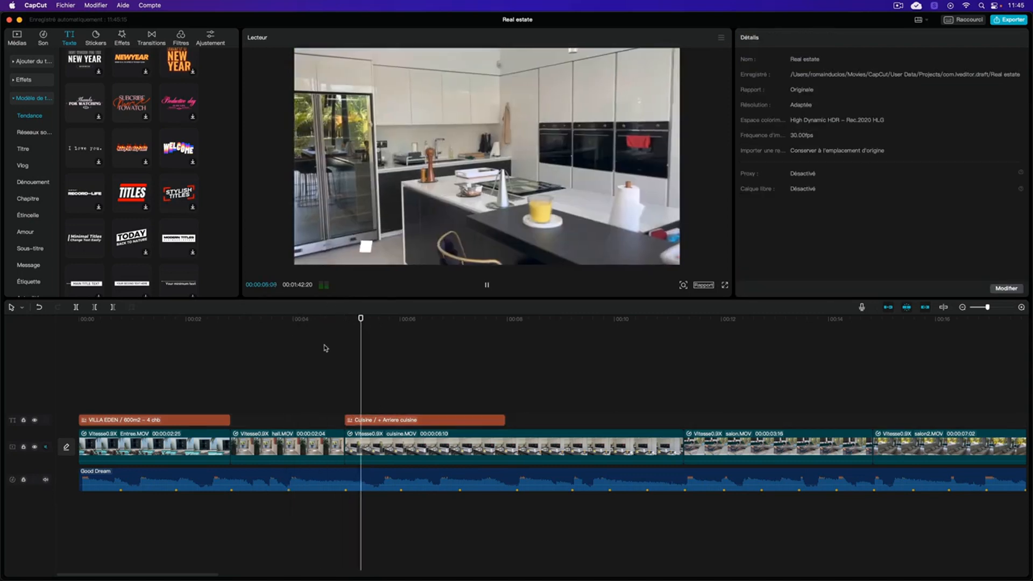
key(space)
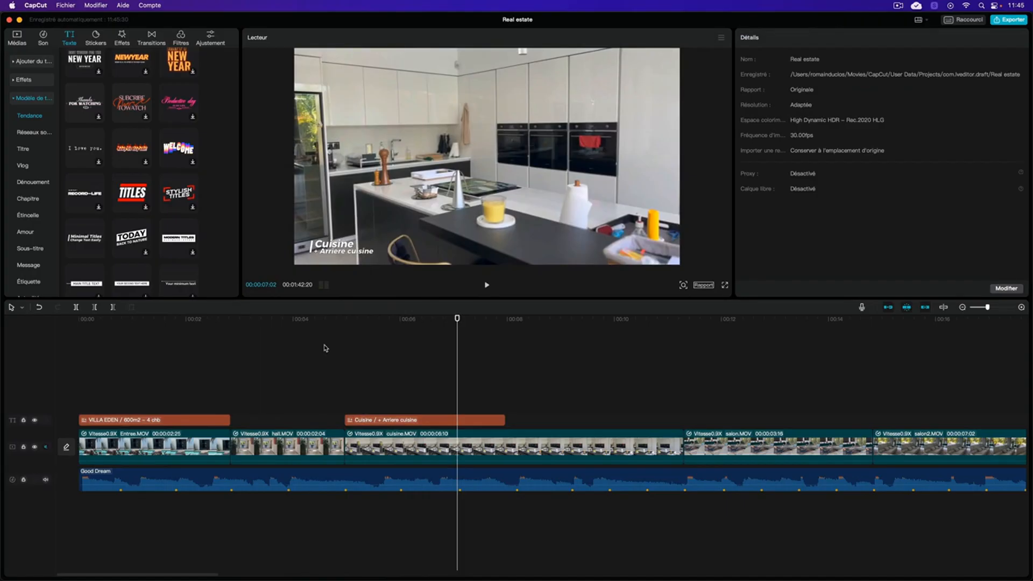
Step: Copy the kitchen title and paste it at the start of the salon.MOV clip
click(430, 419)
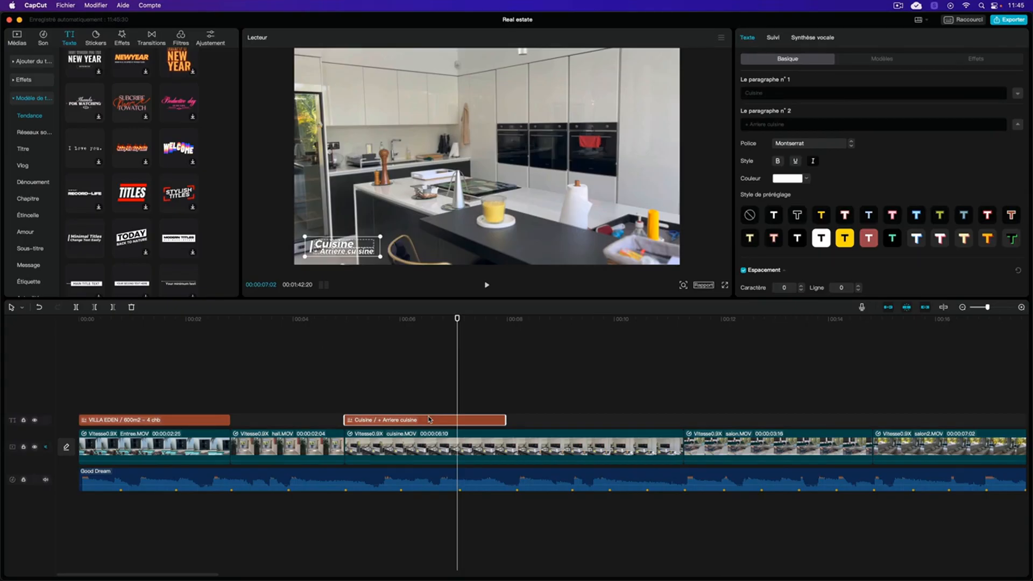
drag(588, 320, 688, 326)
scroll(646, 330, right, 4)
drag(579, 318, 575, 319)
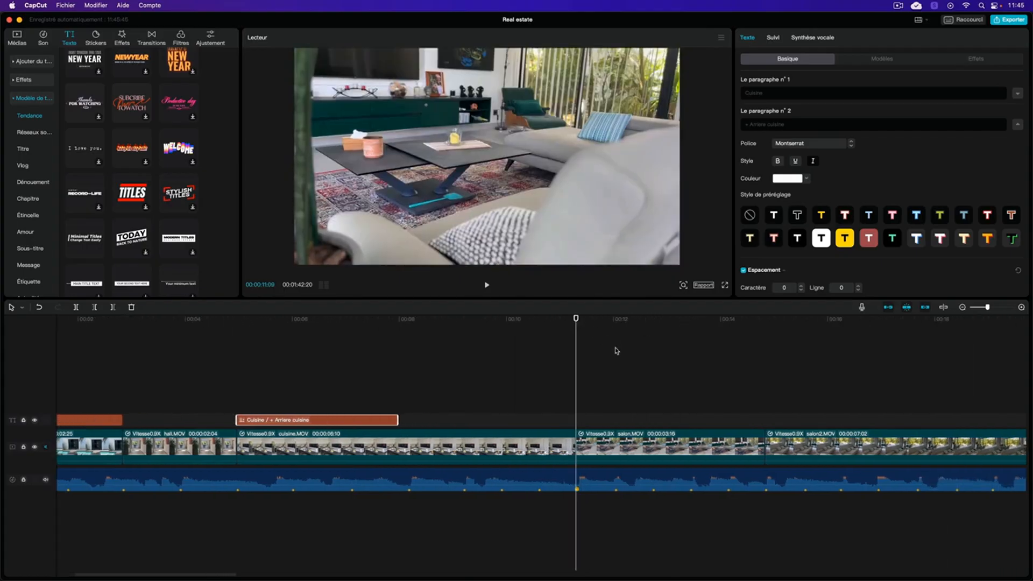
key(super+v)
Step: Change the two paragraphs of the title over salon.MOV to "Salon" and "Meubles roche bobois"
drag(576, 319, 642, 319)
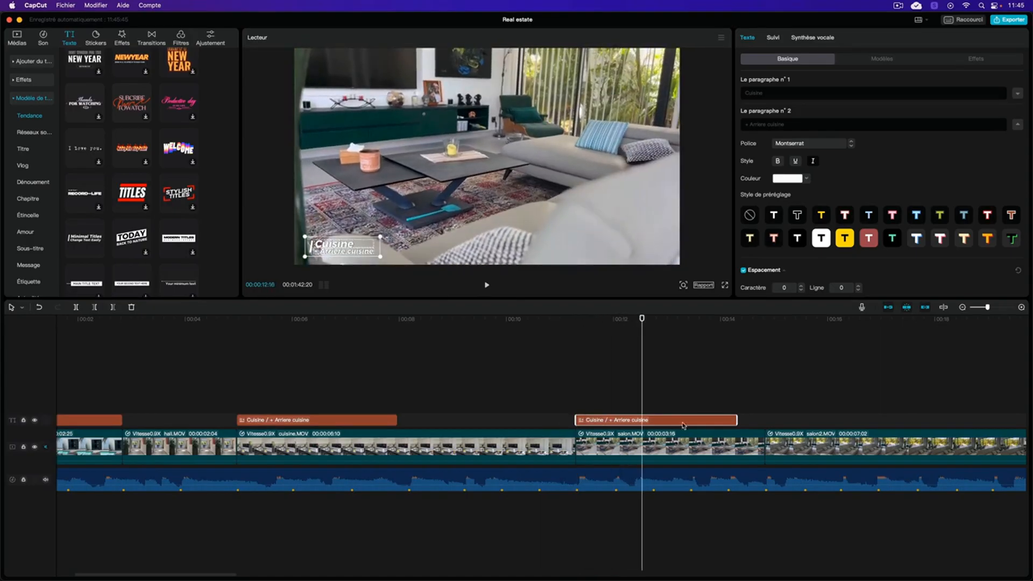
click(783, 94)
double_click(783, 95)
text(Salon)
click(804, 124)
text(Meubles roche bobois)
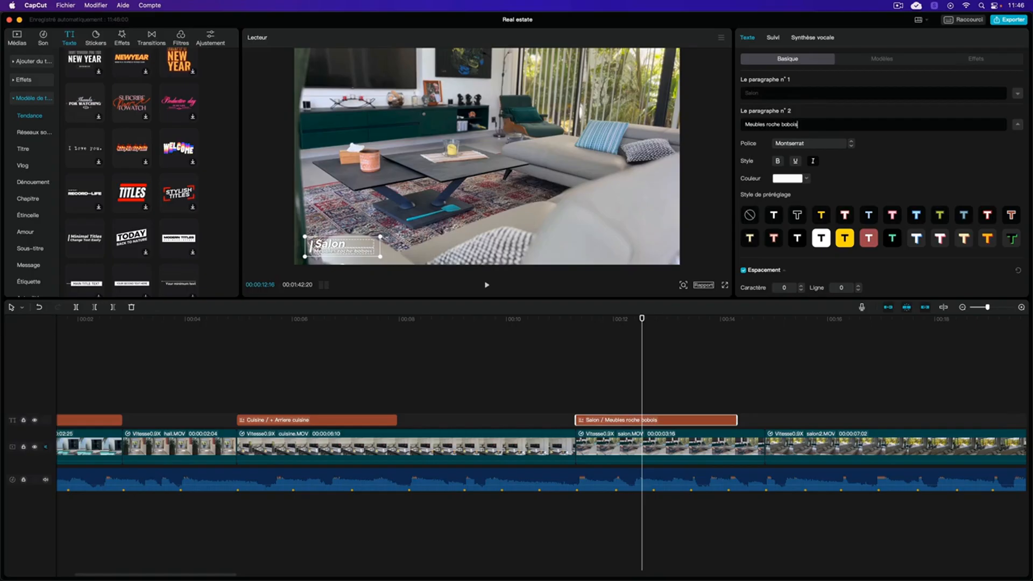
click(613, 360)
drag(611, 320, 662, 321)
scroll(699, 377, right, 2)
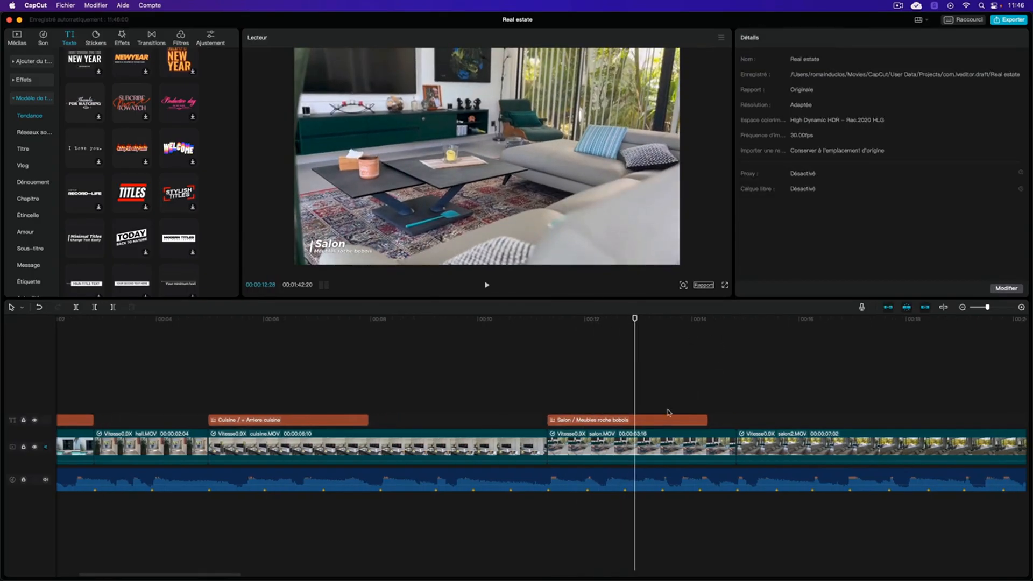
Step: Copy the "Salon" title and paste it at the start of the first salon3.MOV clip
click(673, 418)
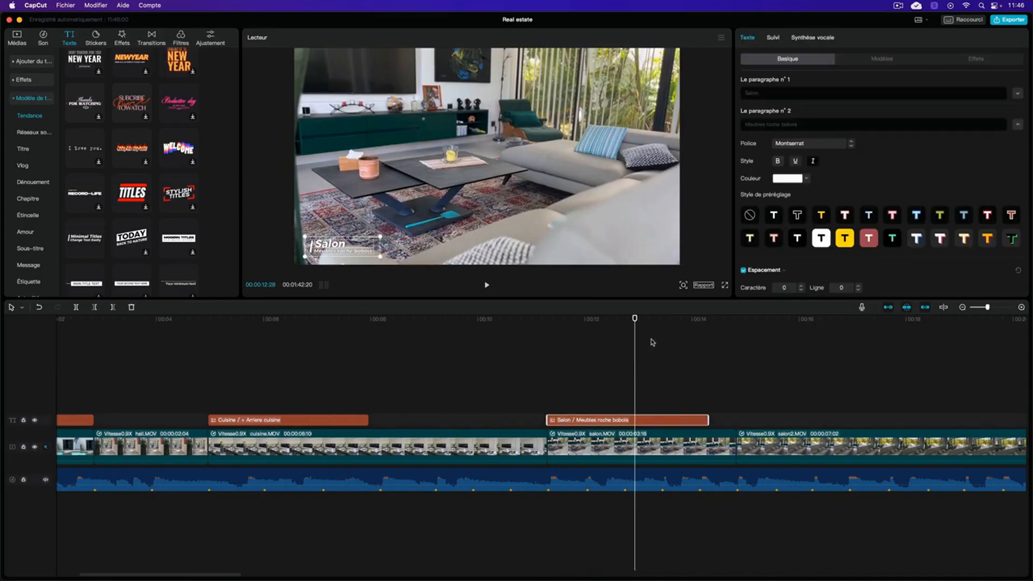
drag(635, 318, 764, 320)
scroll(767, 330, right, 10)
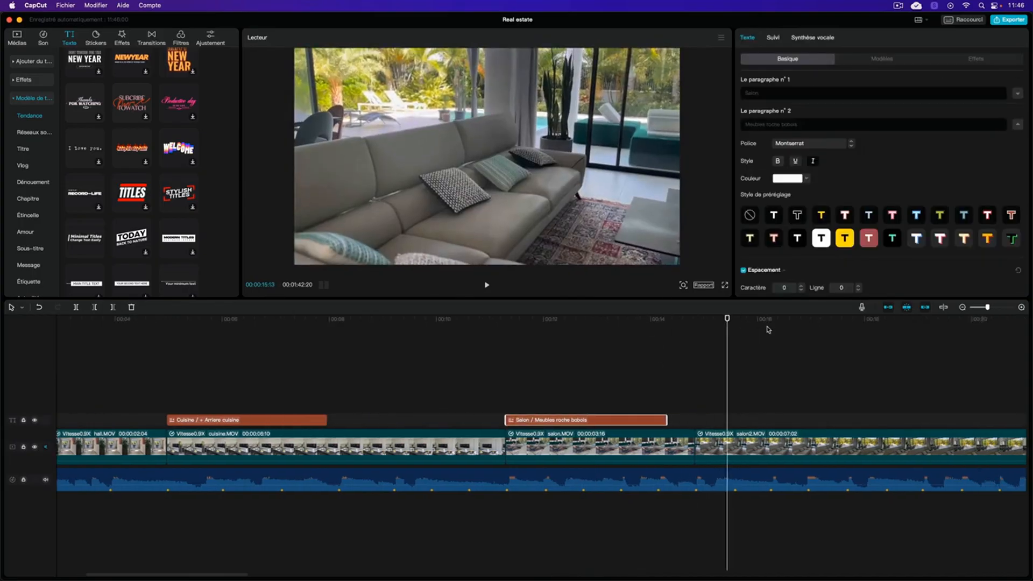
scroll(767, 329, right, 5)
click(716, 320)
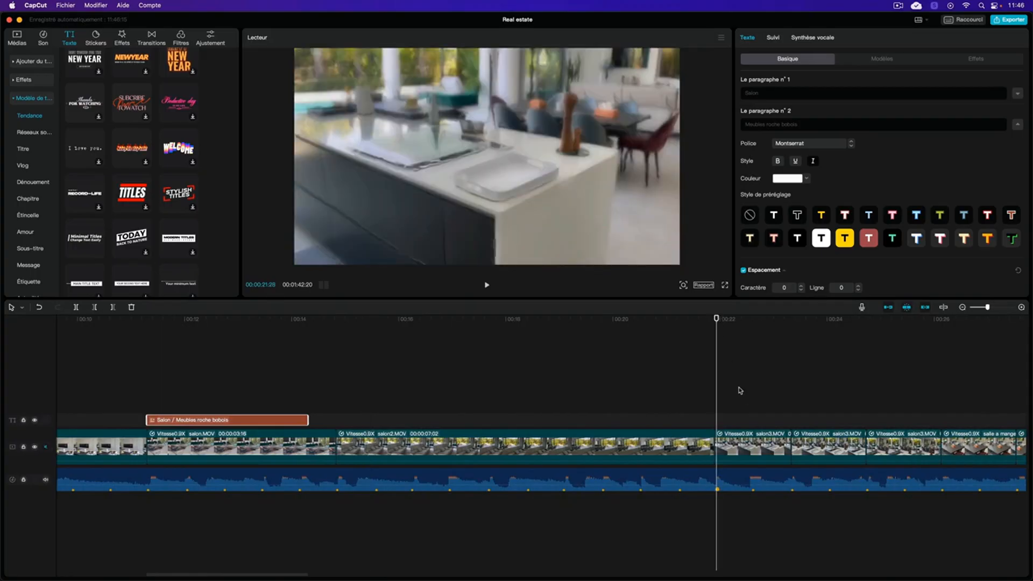
drag(716, 319, 714, 319)
key(super+v)
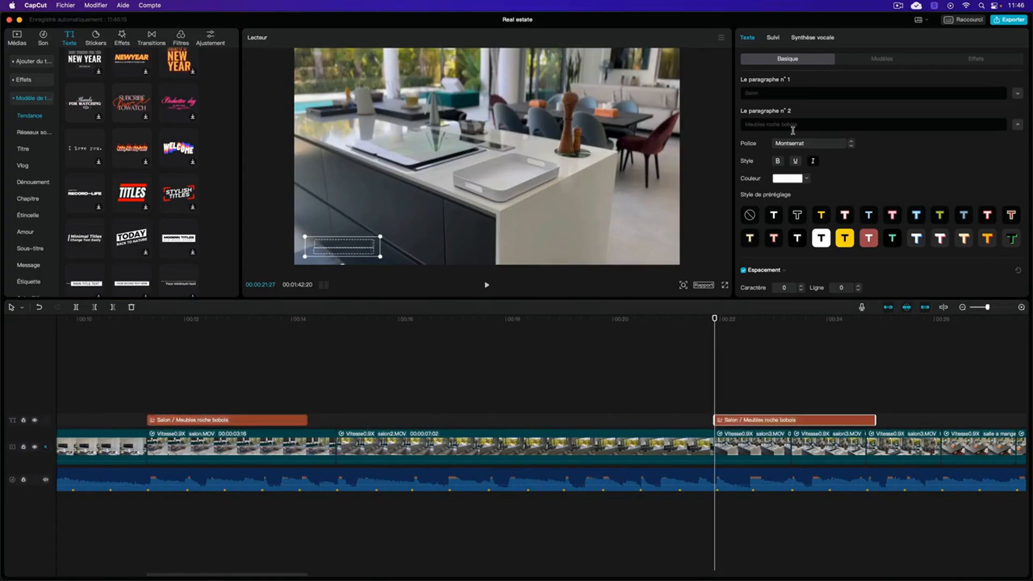
Step: Change the two paragraphs of the title over the first salon3.MOV clip to "Vue cuisine" and "tous equipées", and preview the result
double_click(774, 93)
text(Vue cuisine)
click(783, 123)
text(tous equipées)
click(770, 347)
drag(764, 322, 833, 322)
click(795, 417)
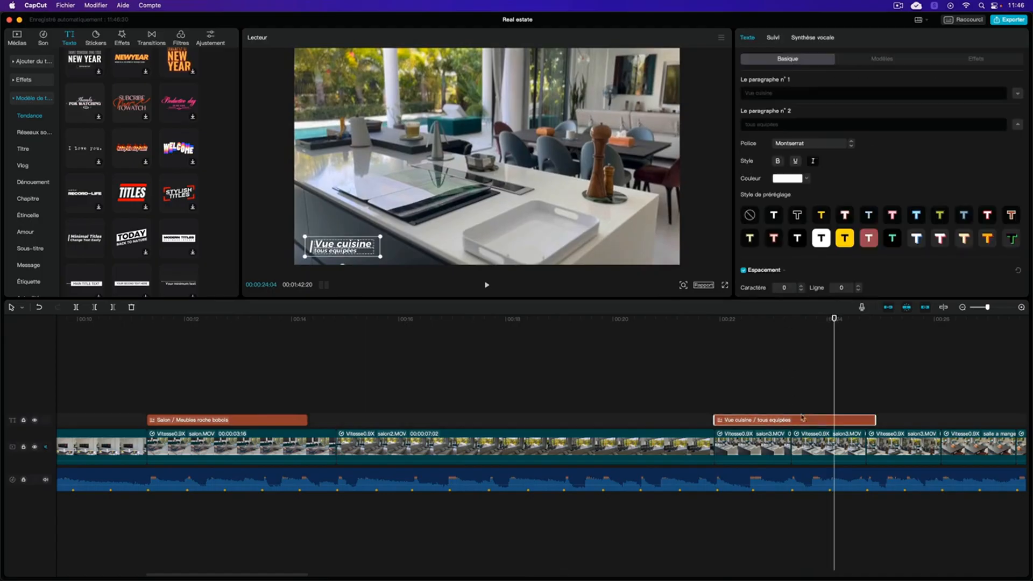
Step: Play past the "Vue cuisine" title and shorten its end to 00:00:24:17, just before the second salon3.MOV clip ends
scroll(798, 347, right, 5)
scroll(780, 349, right, 3)
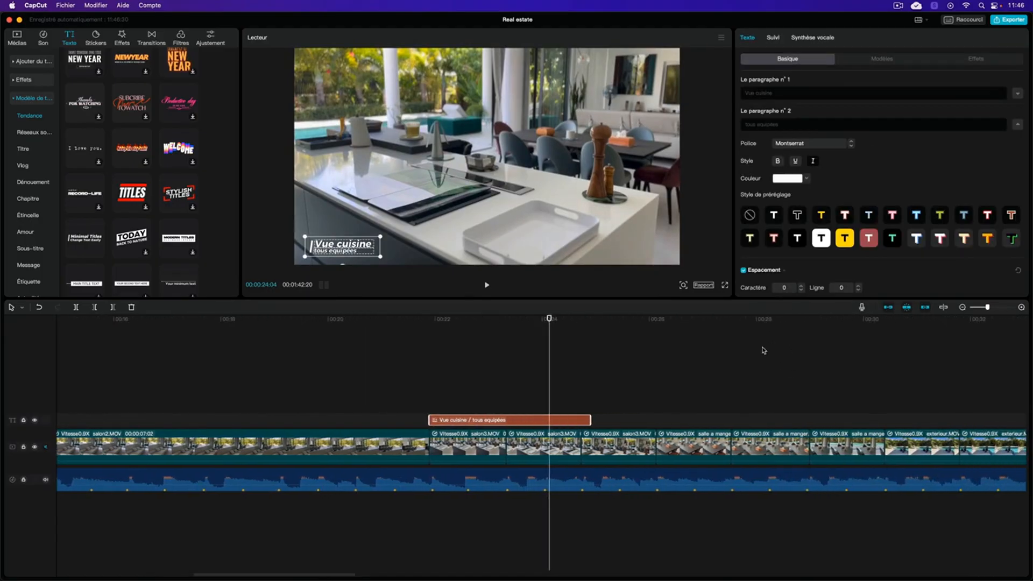
key(space)
key(space)
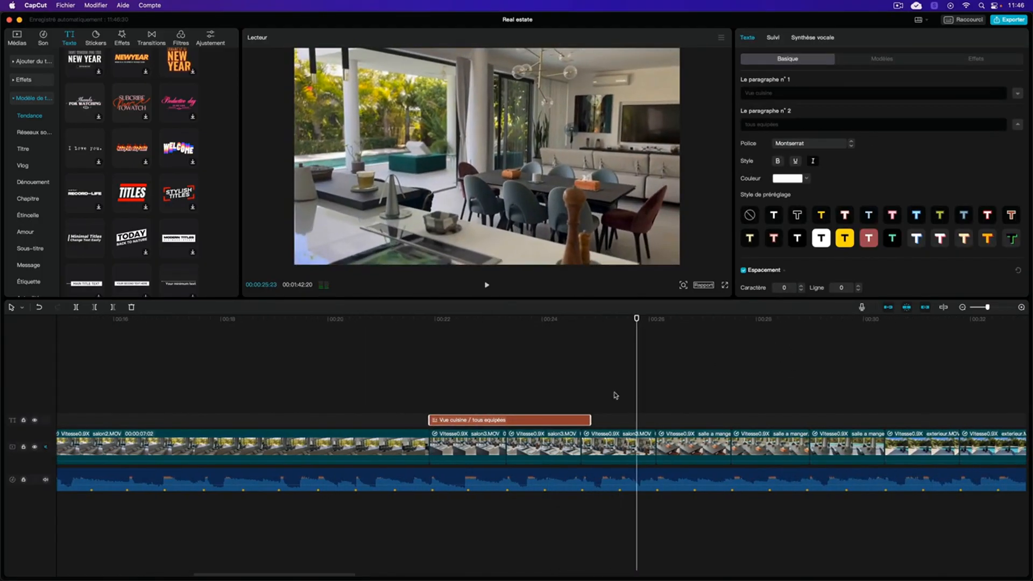
drag(636, 318, 581, 319)
drag(589, 421, 586, 421)
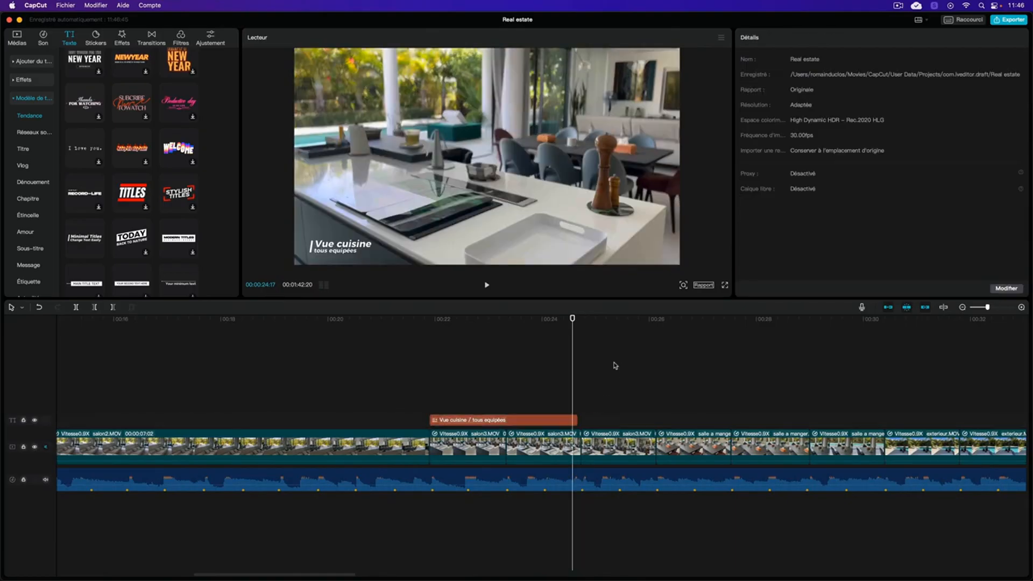
click(573, 420)
drag(577, 420, 572, 420)
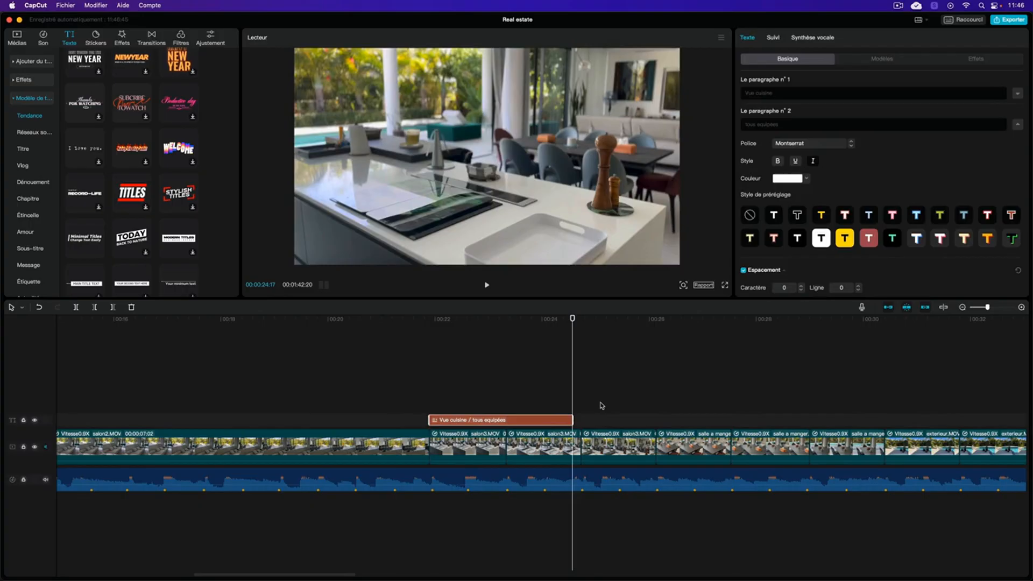
Step: Look through the rest of the timeline up to the last clip to see which rooms still need titles
scroll(615, 401, right, 10)
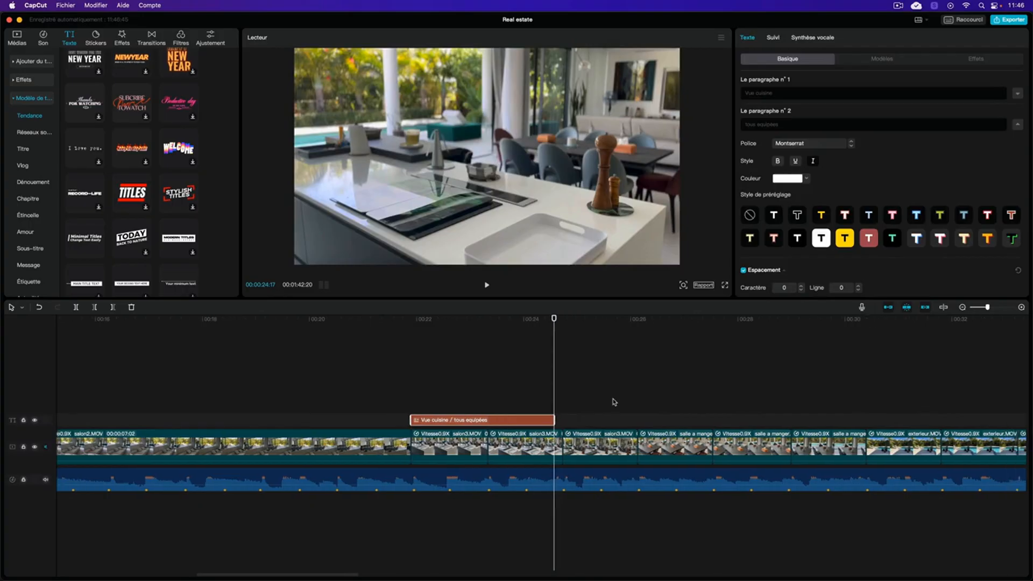
scroll(560, 413, right, 8)
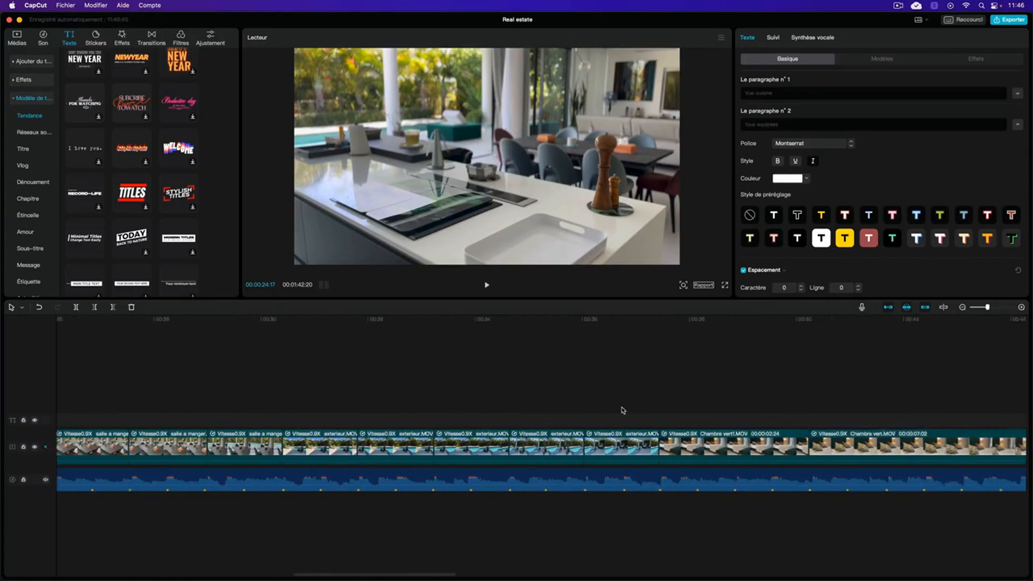
scroll(563, 412, right, 20)
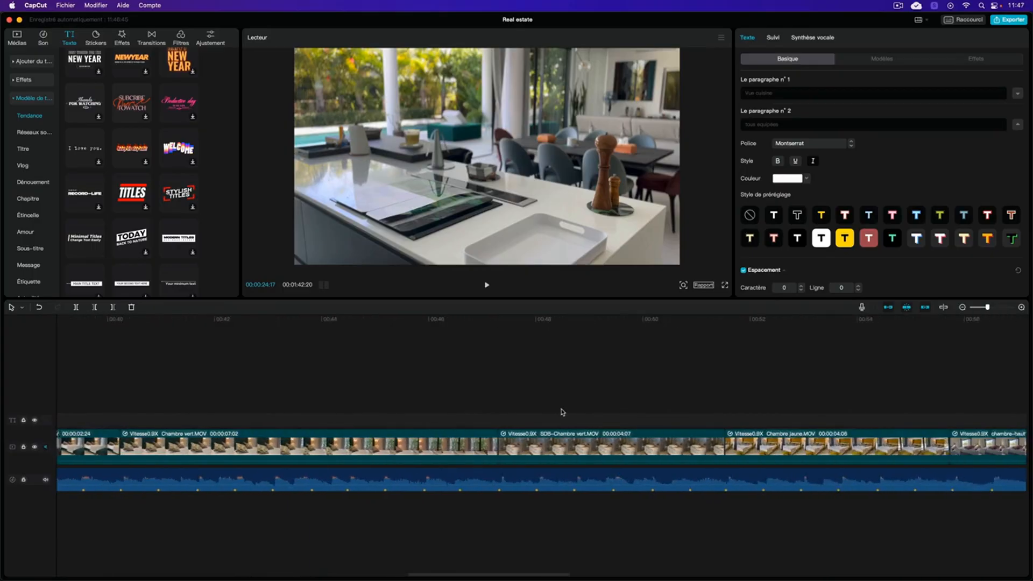
scroll(562, 412, right, 20)
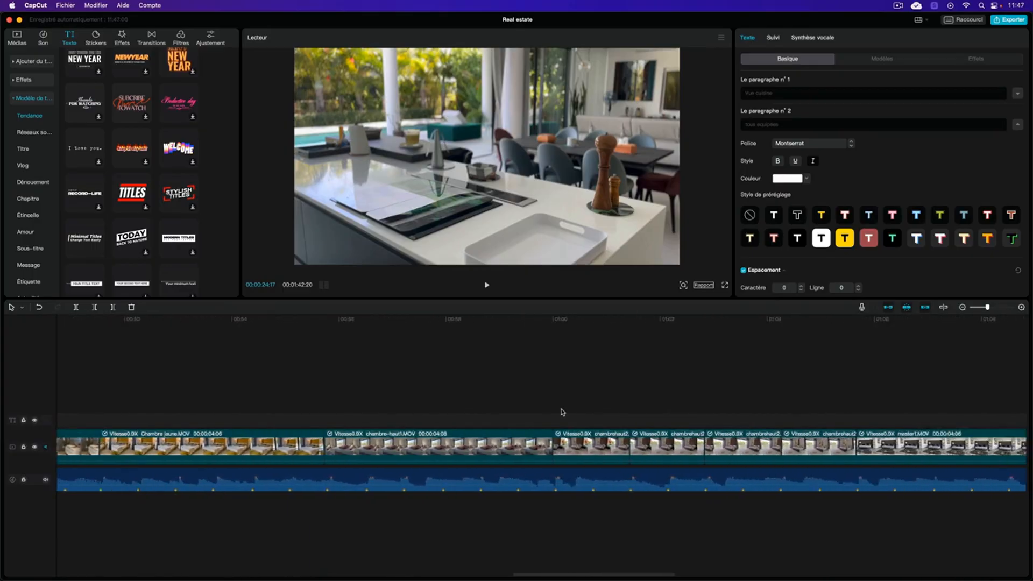
scroll(563, 412, right, 8)
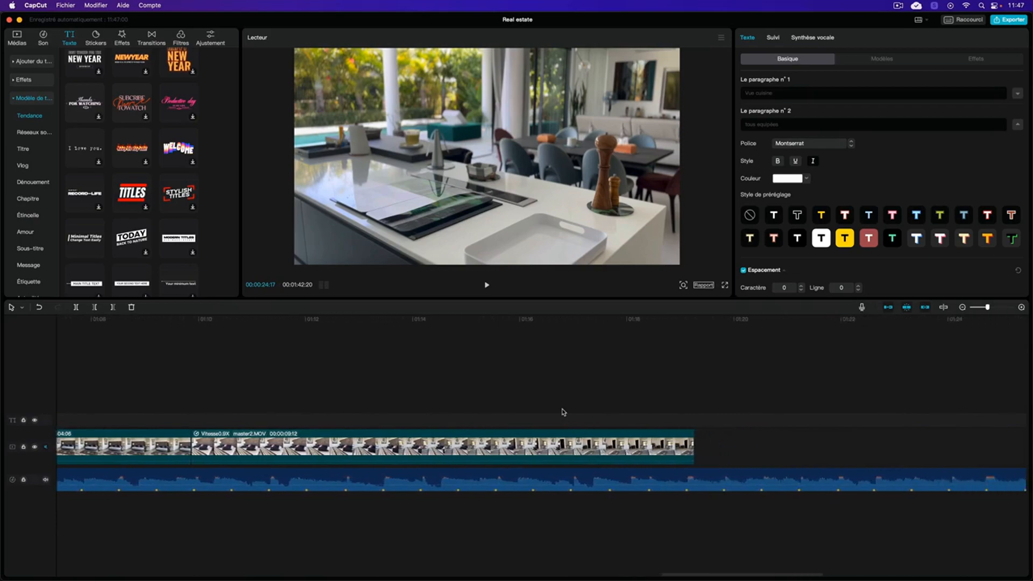
scroll(563, 412, left, 20)
scroll(562, 413, left, 8)
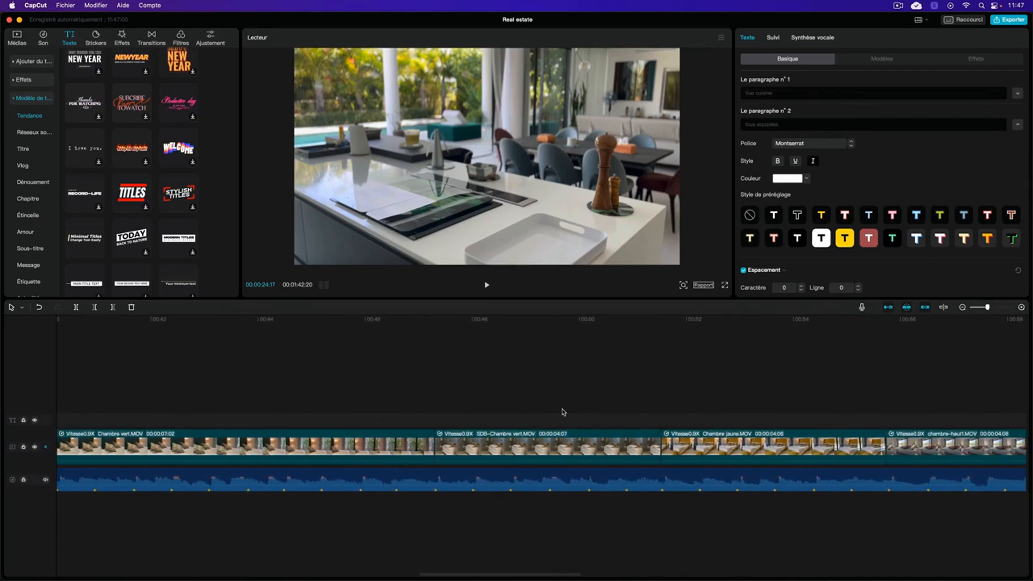